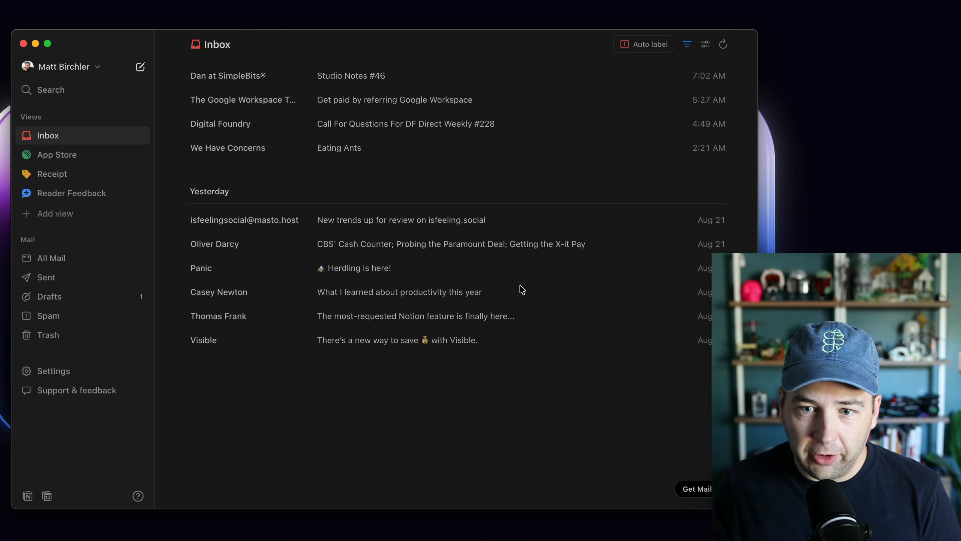
# Browse back and forth through the inbox threads from today and yesterday.
pyautogui.moveTo(279, 221)
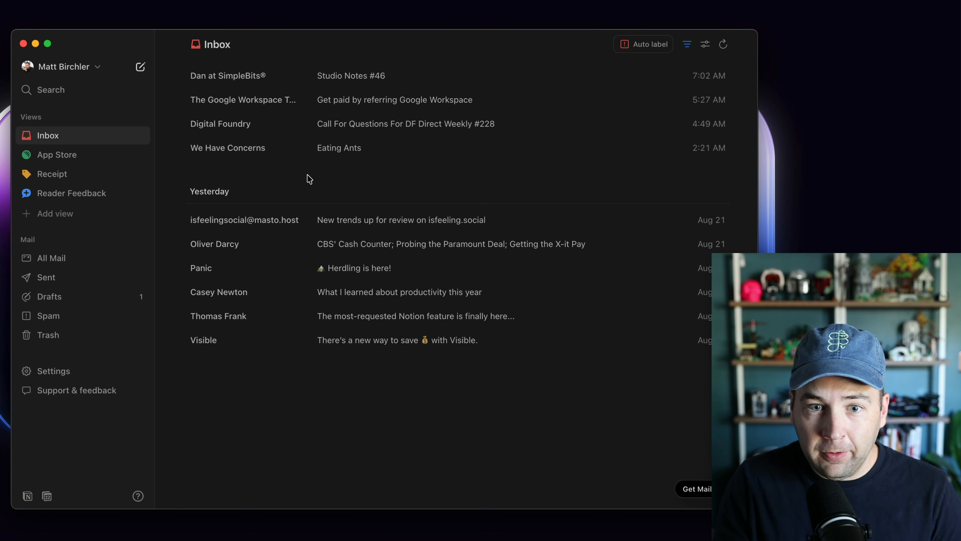
pyautogui.press('Down')
pyautogui.press('Down')
pyautogui.press('Down')
pyautogui.press('Down')
pyautogui.press('Down')
pyautogui.press('Down')
pyautogui.press('Down')
pyautogui.press('Down')
pyautogui.press('Down')
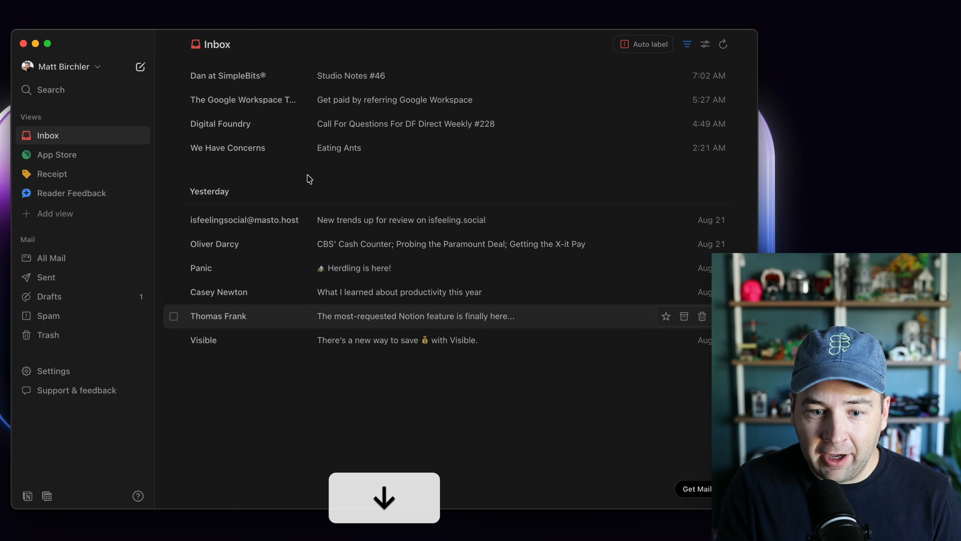
pyautogui.press('Up')
pyautogui.press('Up')
pyautogui.press('Up')
pyautogui.press('Up')
pyautogui.press('Up')
pyautogui.press('Up')
pyautogui.press('Up')
pyautogui.press('Up')
pyautogui.press('Up')
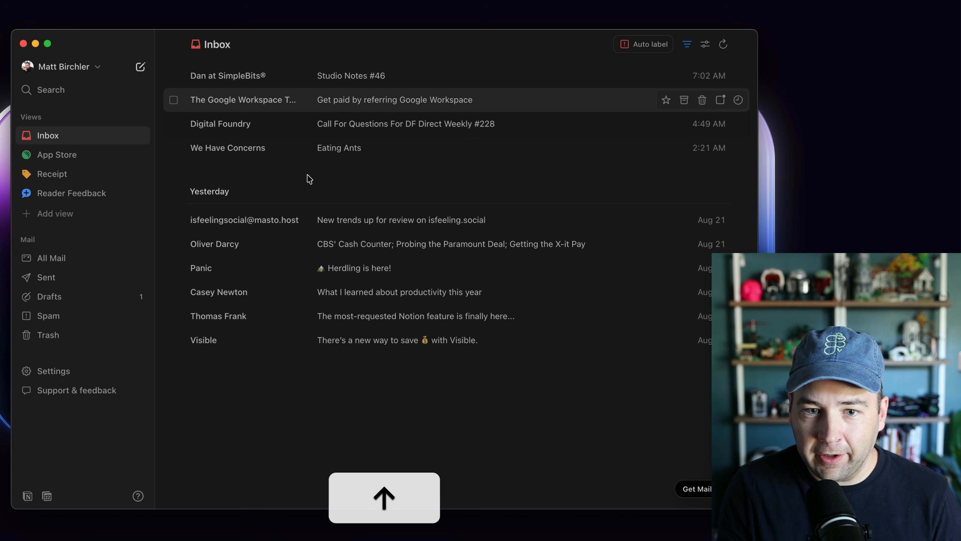
pyautogui.press('Down')
pyautogui.press('Down')
pyautogui.press('Down')
pyautogui.press('Down')
pyautogui.press('Down')
pyautogui.press('Down')
pyautogui.press('Down')
pyautogui.press('Down')
pyautogui.press('Down')
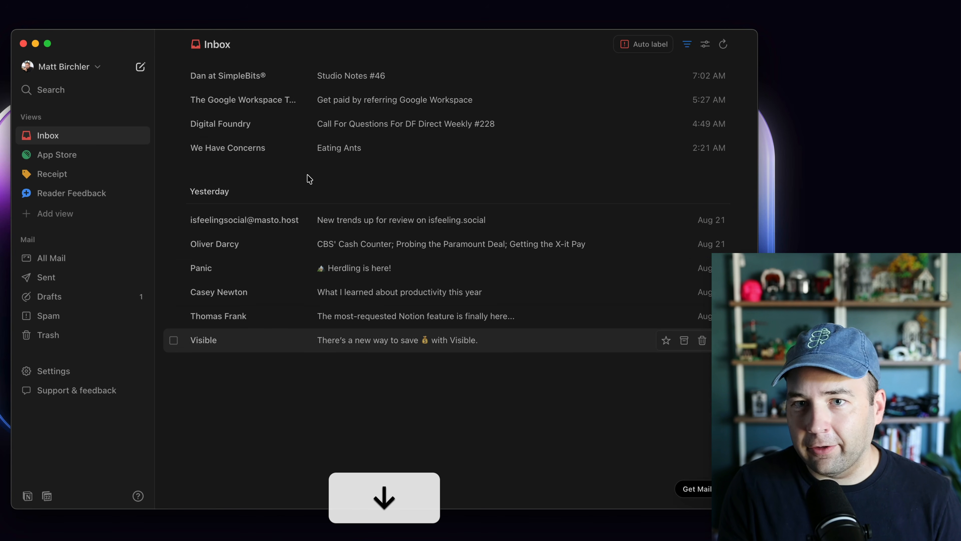
# Open the "Eating Ants" email from We Have Concerns.
pyautogui.press('Up')
pyautogui.press('Up')
pyautogui.press('Up')
pyautogui.press('Up')
pyautogui.press('Up')
pyautogui.press('Up')
pyautogui.press('Up')
pyautogui.press('Down')
pyautogui.press('Return')
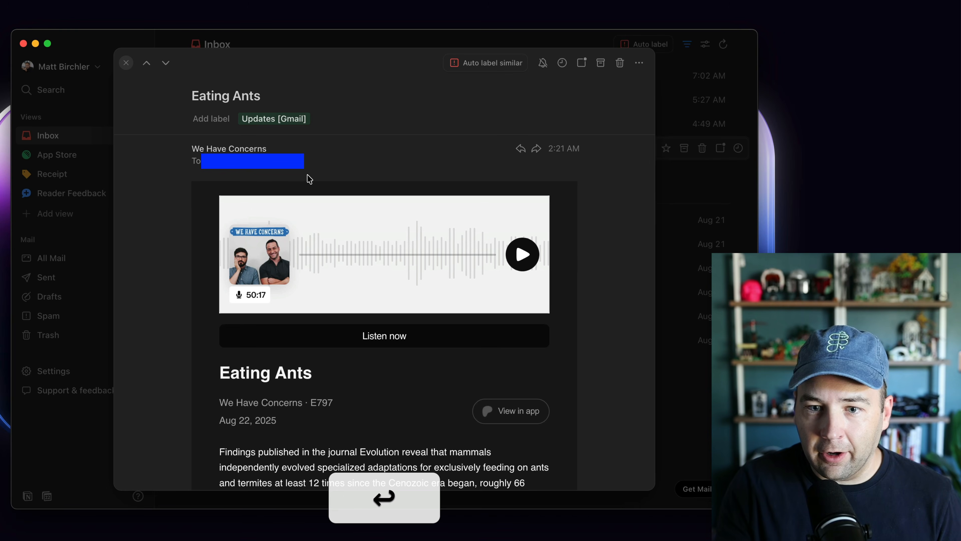
# Read through the body of the "Eating Ants" email, including the episode description and links.
pyautogui.press('Down')
pyautogui.press('Down')
pyautogui.press('Down')
pyautogui.press('Down')
pyautogui.press('Down')
pyautogui.press('Down')
pyautogui.press('Down')
pyautogui.press('Down')
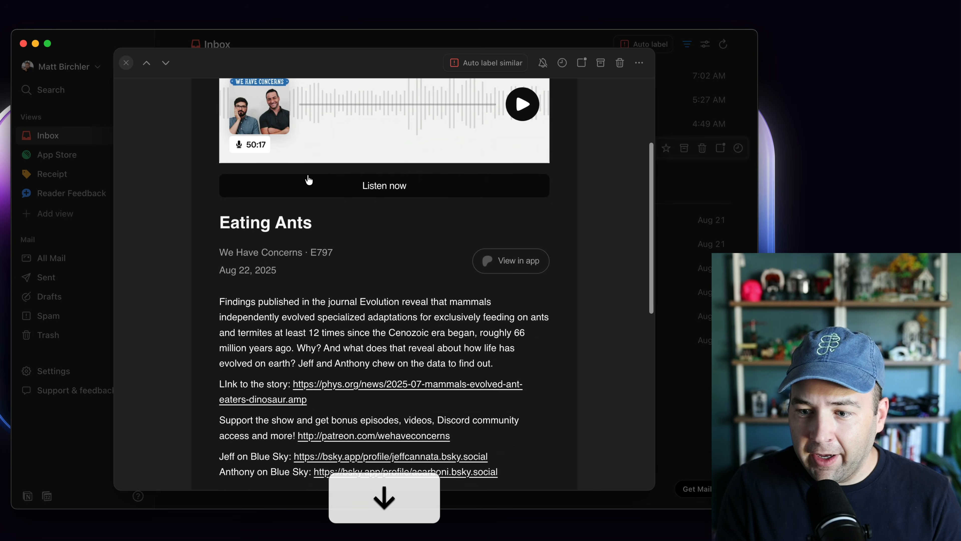
pyautogui.press('Up')
pyautogui.press('Up')
pyautogui.press('Up')
pyautogui.press('Up')
pyautogui.press('Up')
pyautogui.press('Up')
pyautogui.press('Up')
pyautogui.press('Up')
pyautogui.press('Down')
pyautogui.press('Down')
pyautogui.press('Down')
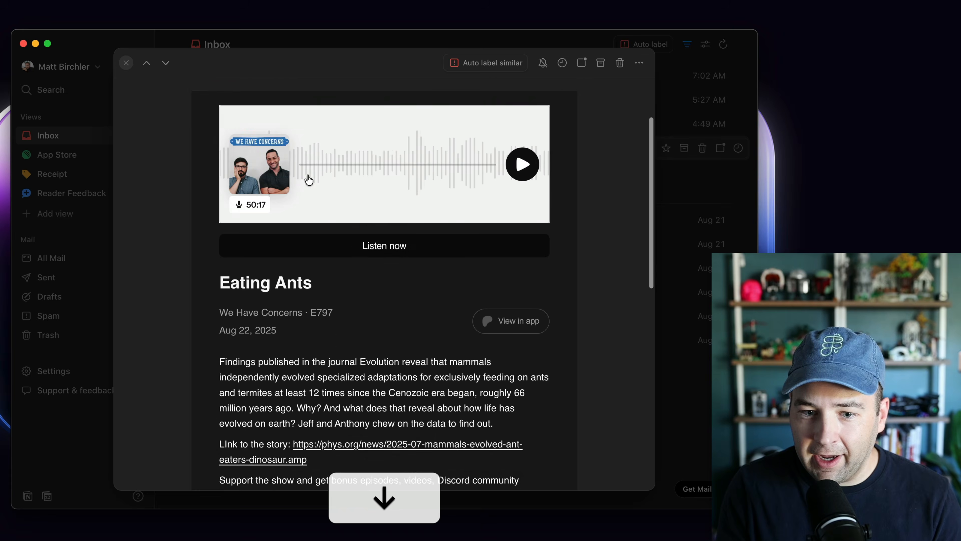
# Archive the "Eating Ants" email and return to the inbox list.
pyautogui.press('Up')
pyautogui.press('Up')
pyautogui.press('Up')
pyautogui.press('e')
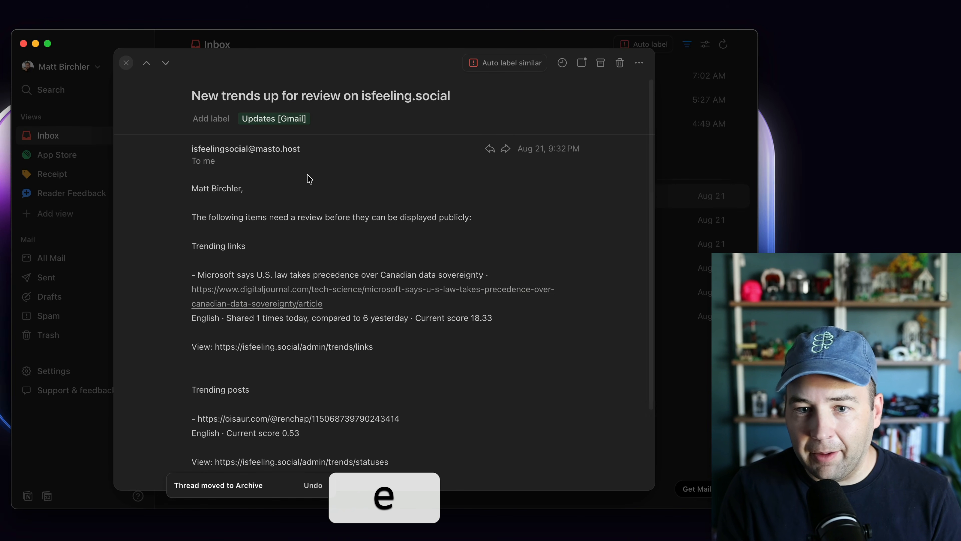
pyautogui.press('Escape')
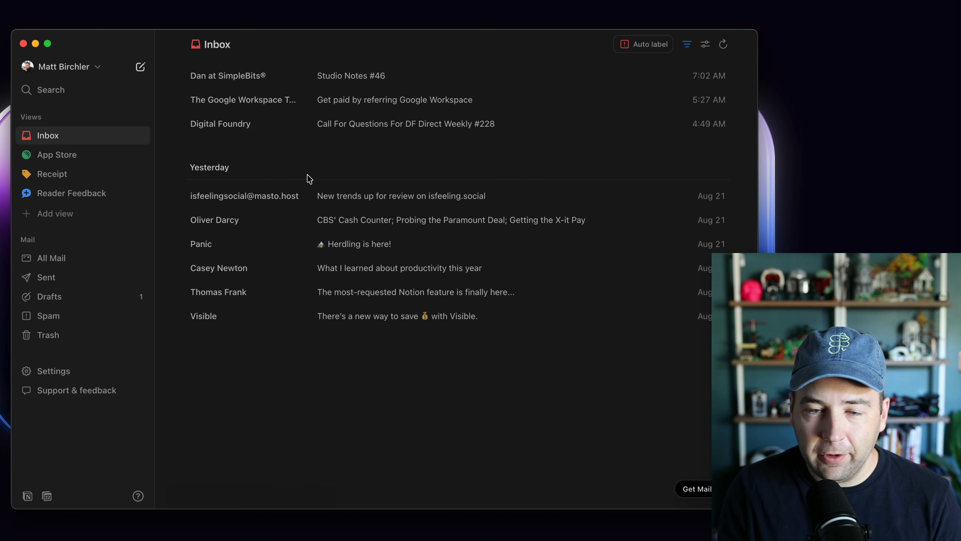
# Archive the "New trends up for review on isfeeling.social" thread by running Move to Archive from the command palette.
pyautogui.press('Down')
pyautogui.press('Down')
pyautogui.press('Down')
pyautogui.press('Down')
pyautogui.press('Down')
pyautogui.press('Down')
pyautogui.press('Down')
pyautogui.press('Down')
pyautogui.press('Up')
pyautogui.press('Up')
pyautogui.press('Up')
pyautogui.press('Up')
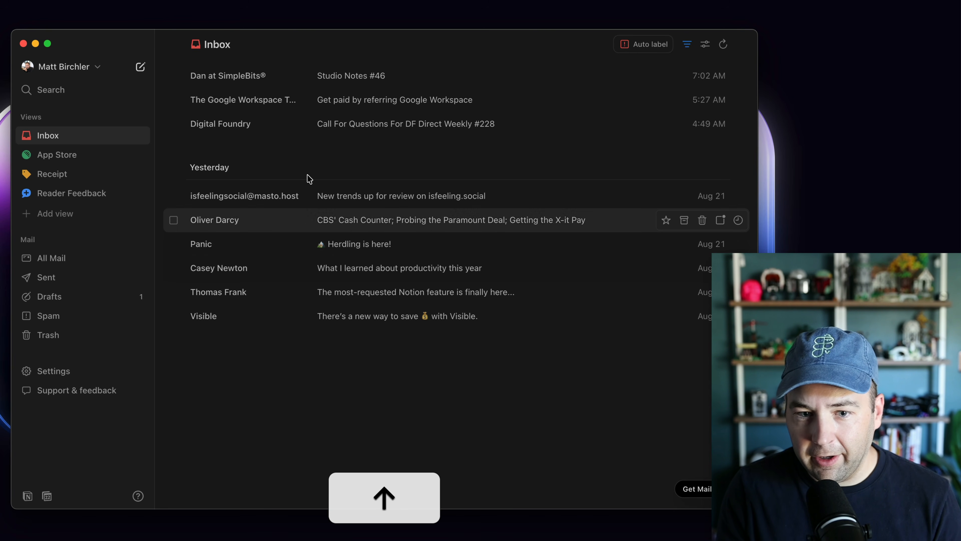
pyautogui.press('super+Up')
pyautogui.press('super+k')
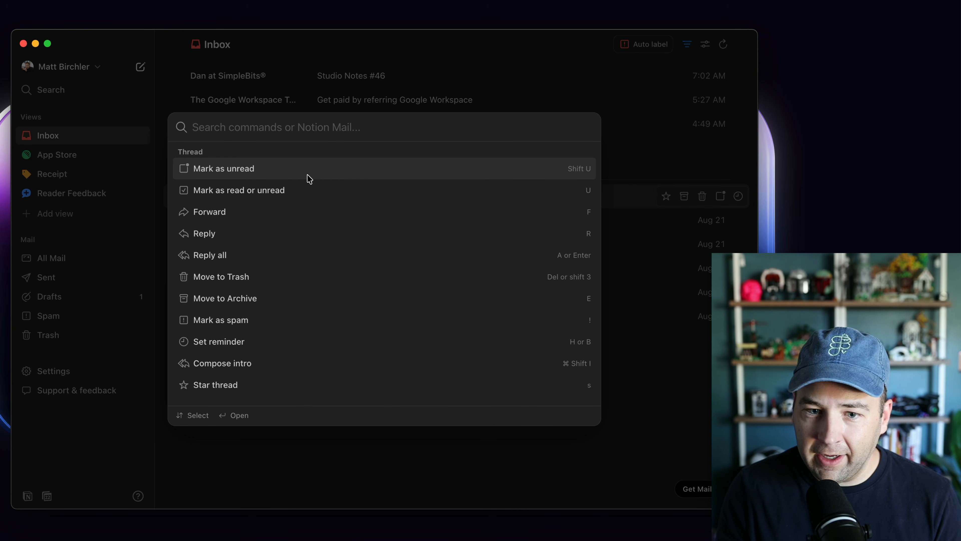
pyautogui.press('Down')
pyautogui.press('Down')
pyautogui.press('Down')
pyautogui.press('Down')
pyautogui.press('Down')
pyautogui.press('Down')
pyautogui.press('Down')
pyautogui.press('Up')
pyautogui.press('Up')
pyautogui.press('Up')
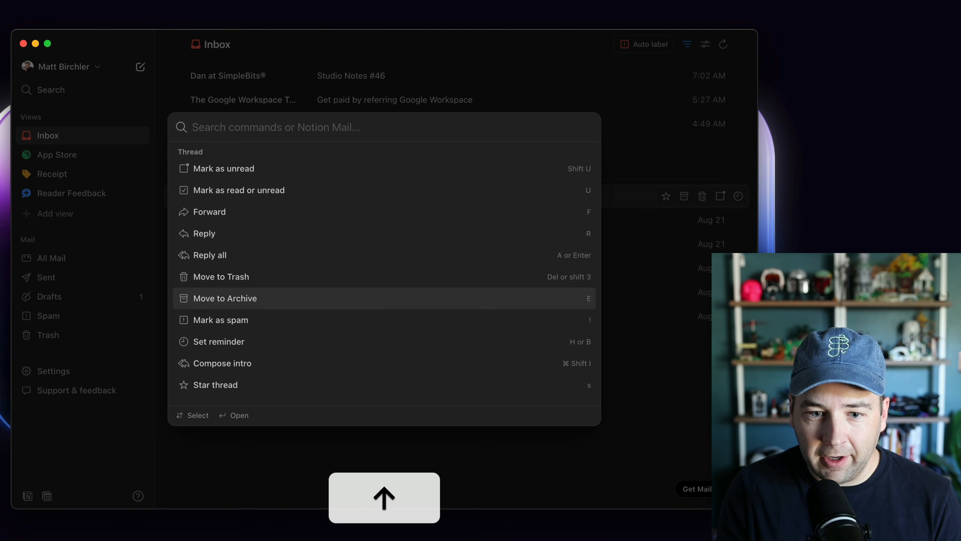
pyautogui.press('Down')
pyautogui.press('Down')
pyautogui.press('Return')
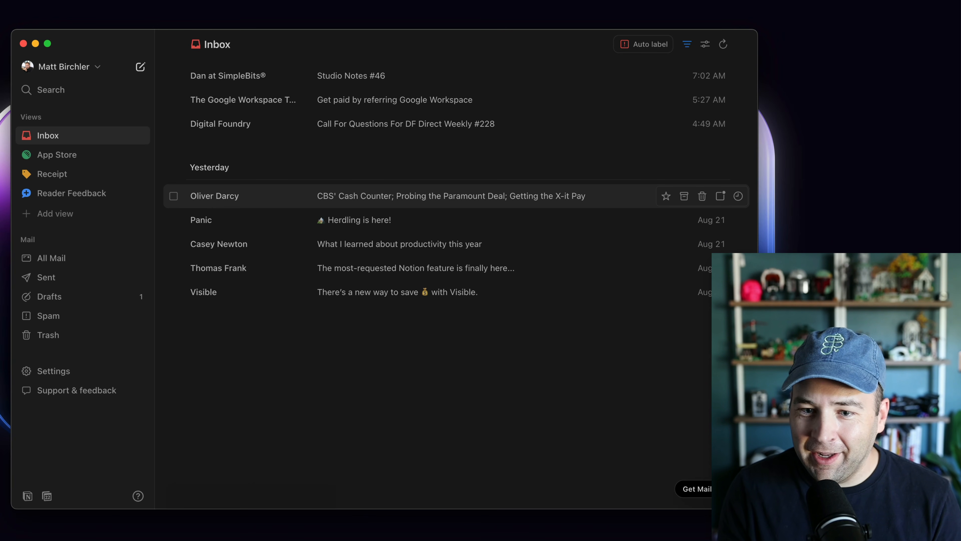
# Open Panic's "Herdling is here!" email, look through its content and close it.
pyautogui.press('Down')
pyautogui.press('Return')
pyautogui.press('Down')
pyautogui.press('Down')
pyautogui.press('Down')
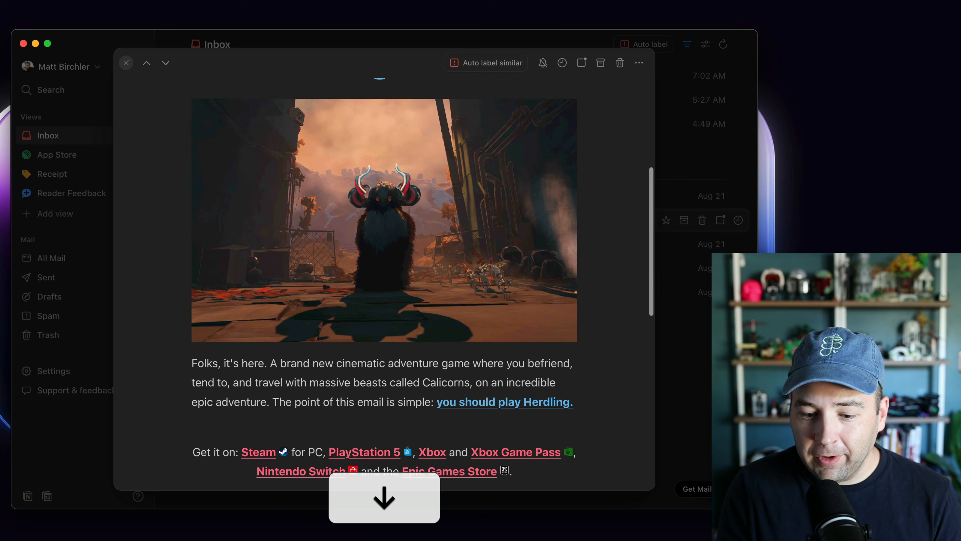
pyautogui.press('Down')
pyautogui.press('Escape')
pyautogui.press('Down')
pyautogui.press('Down')
pyautogui.press('Down')
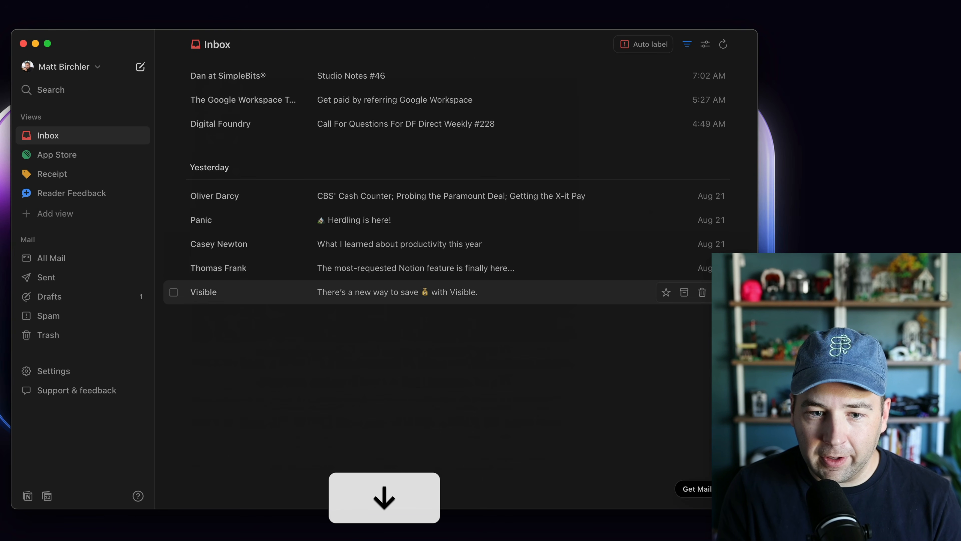
pyautogui.press('Up')
pyautogui.press('Up')
pyautogui.press('Up')
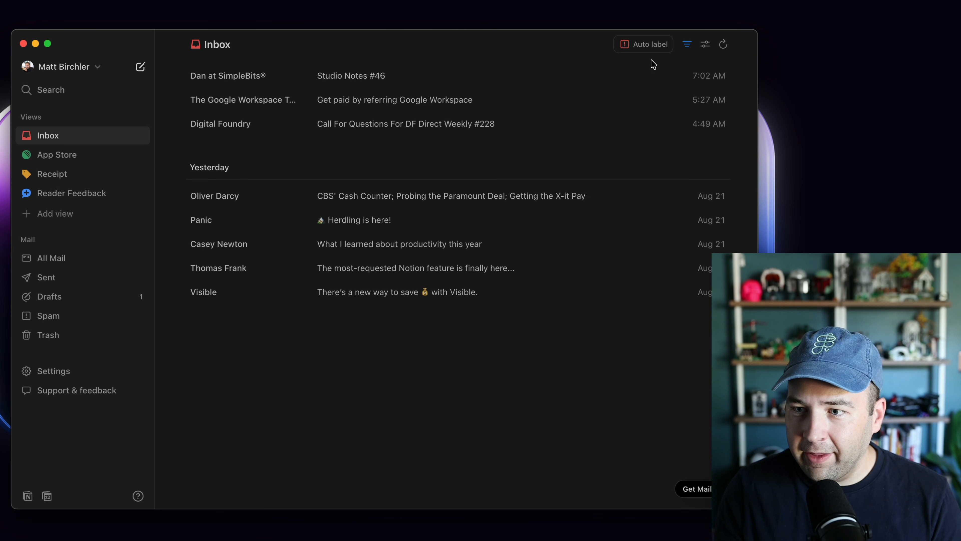
# Open the unlimited AI offer from the Auto label options and start the upgrade.
pyautogui.click(647, 44)
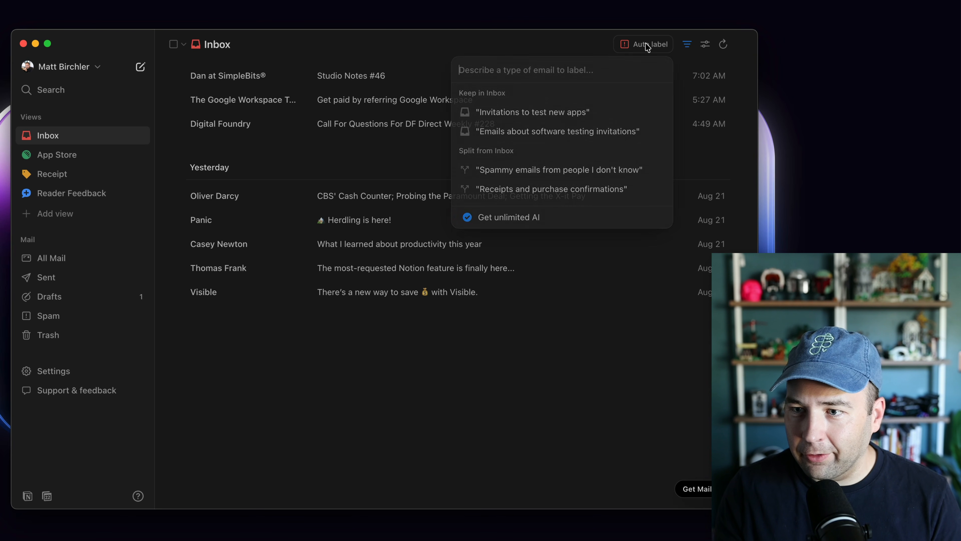
pyautogui.click(498, 218)
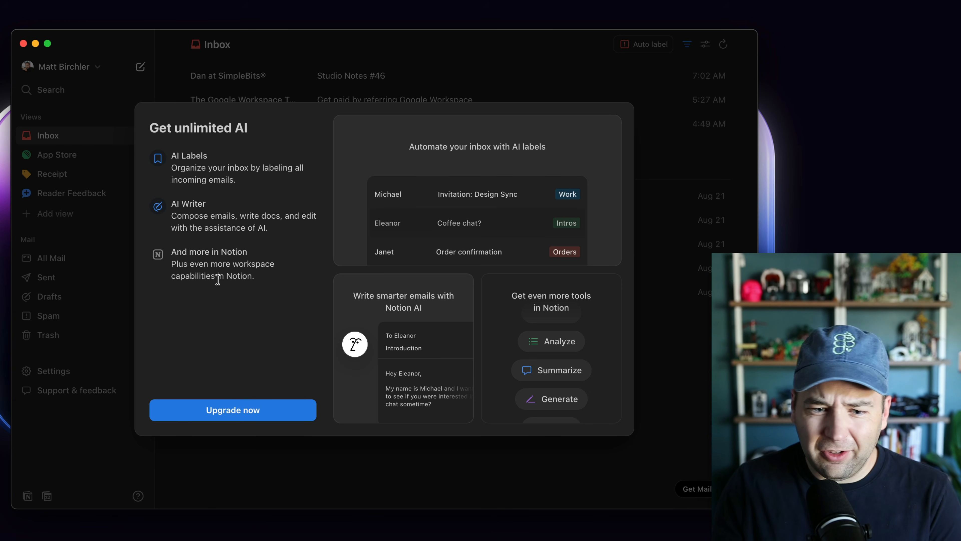
pyautogui.click(219, 407)
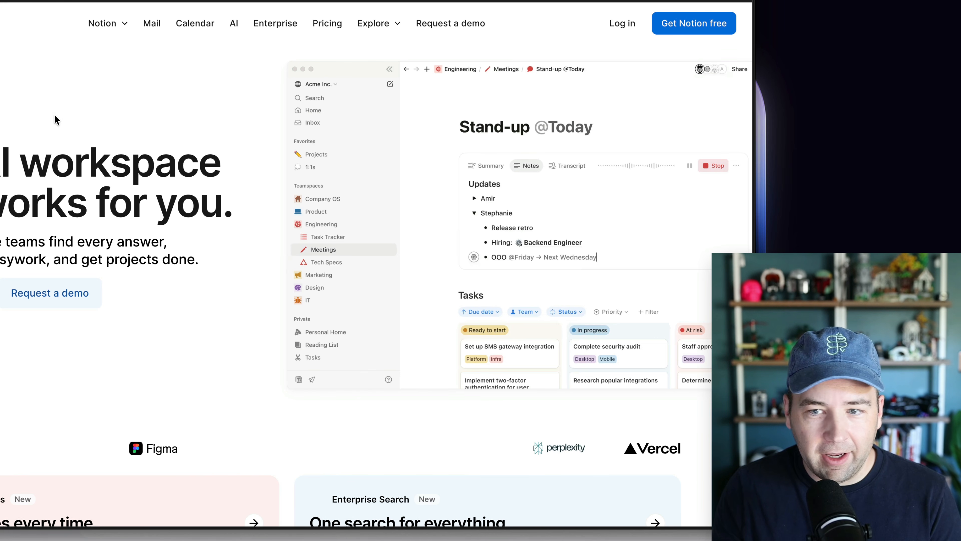
# Log in to the Notion account with the suggested saved login and dismiss the offer to open the desktop app.
pyautogui.click(621, 30)
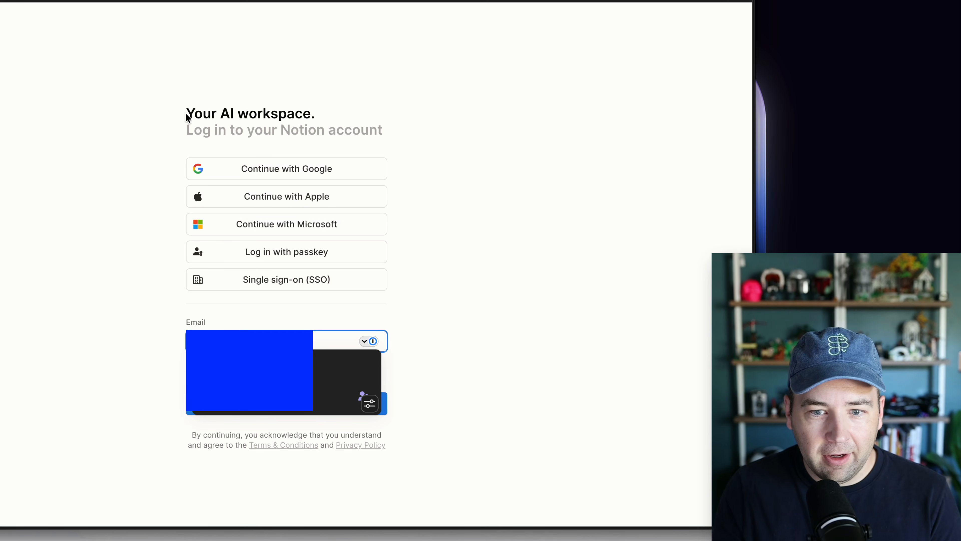
pyautogui.click(286, 368)
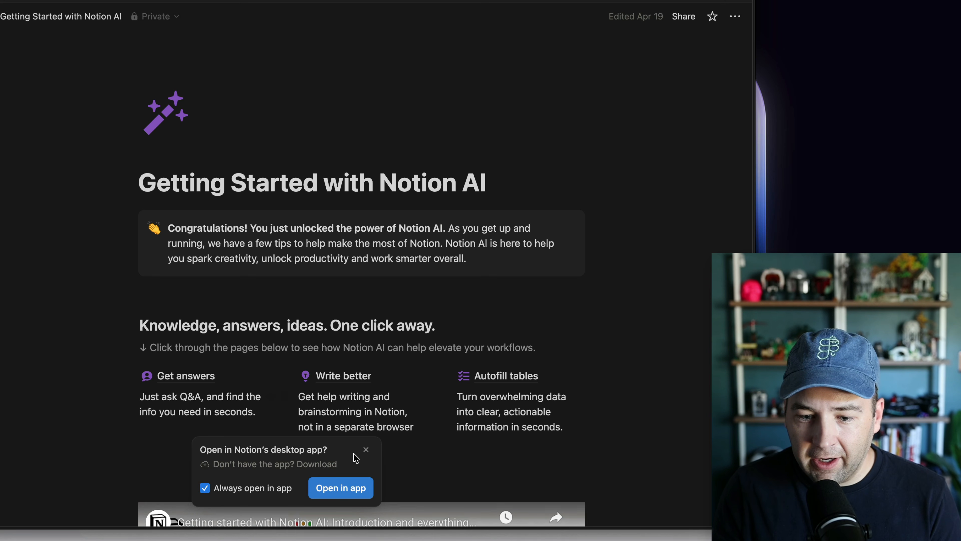
pyautogui.click(365, 451)
pyautogui.scroll(-10, 220, 376)
pyautogui.scroll(10, 221, 376)
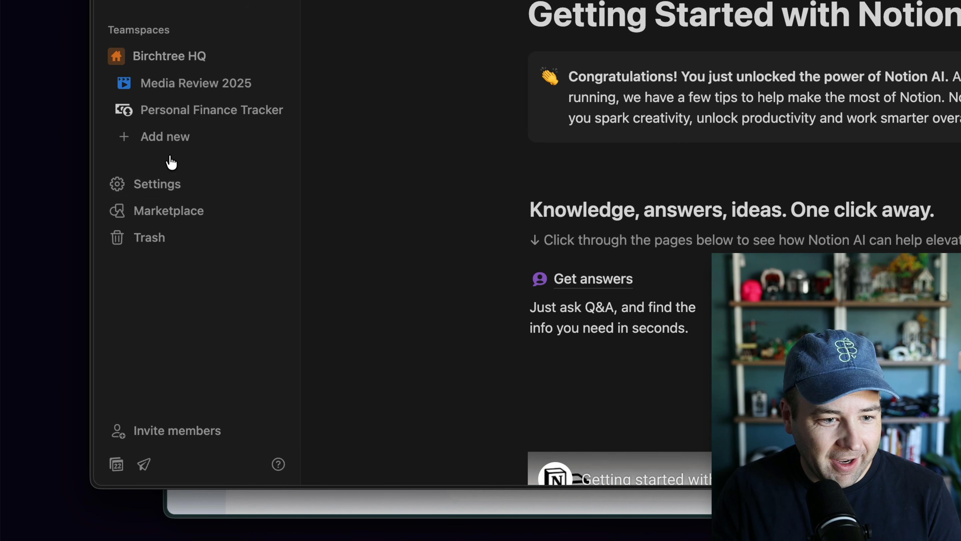
# Open the workspace's plan upgrade settings and choose the Notion AI upgrade.
pyautogui.click(163, 183)
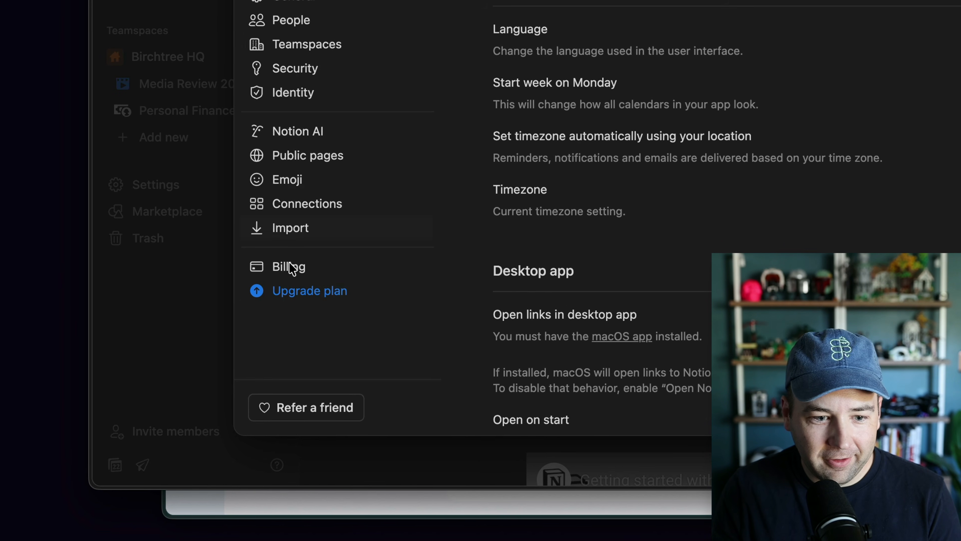
pyautogui.click(291, 290)
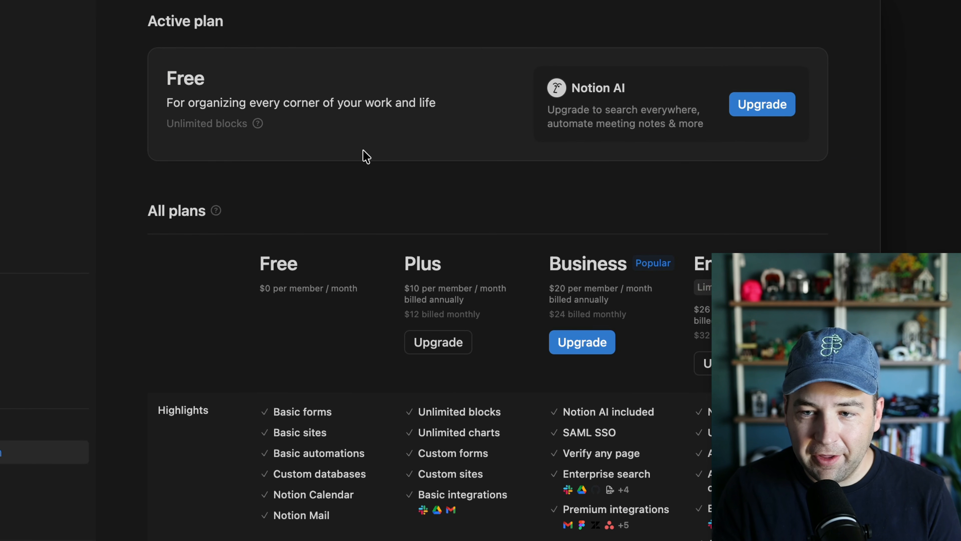
pyautogui.click(752, 105)
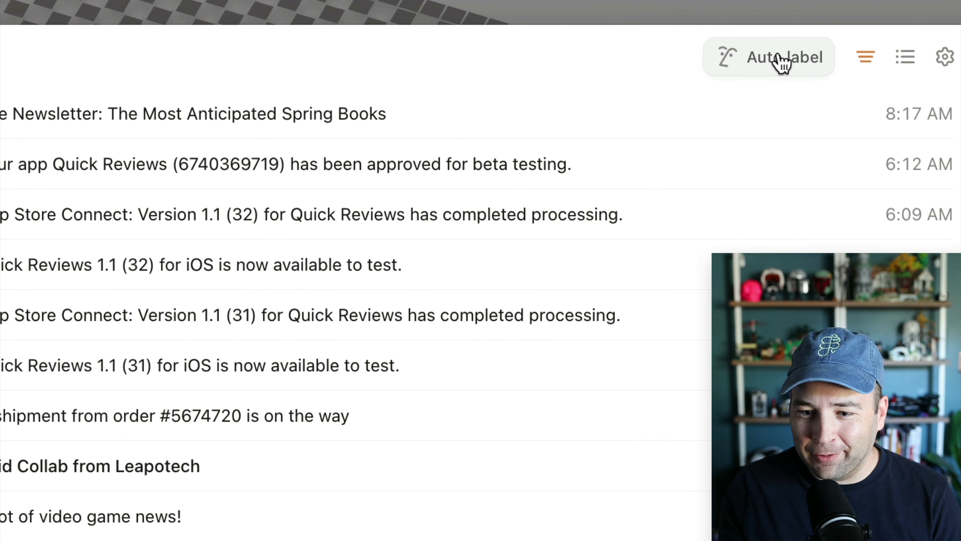
# Create an auto label for "app store connect and testflight emails that have app updates", split from the inbox.
pyautogui.click(781, 61)
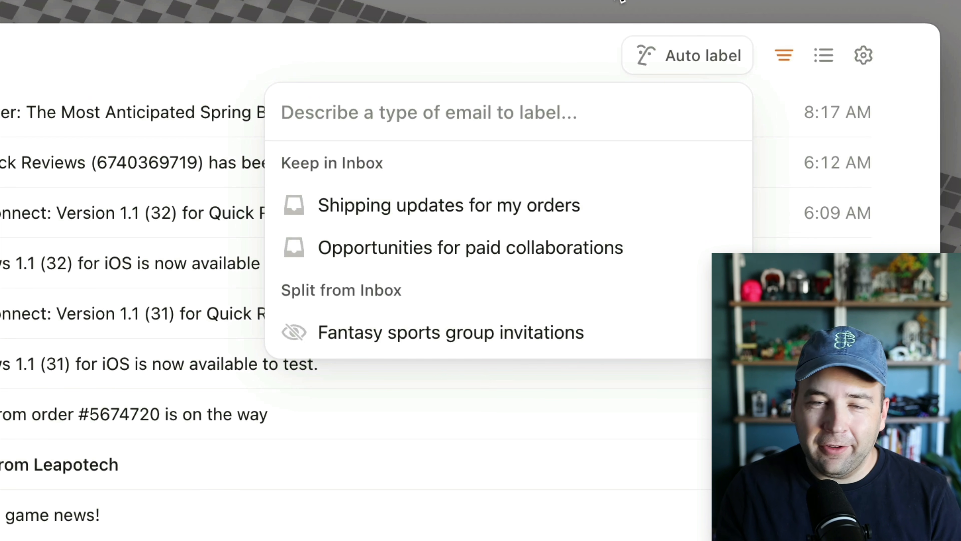
pyautogui.write('app sto')
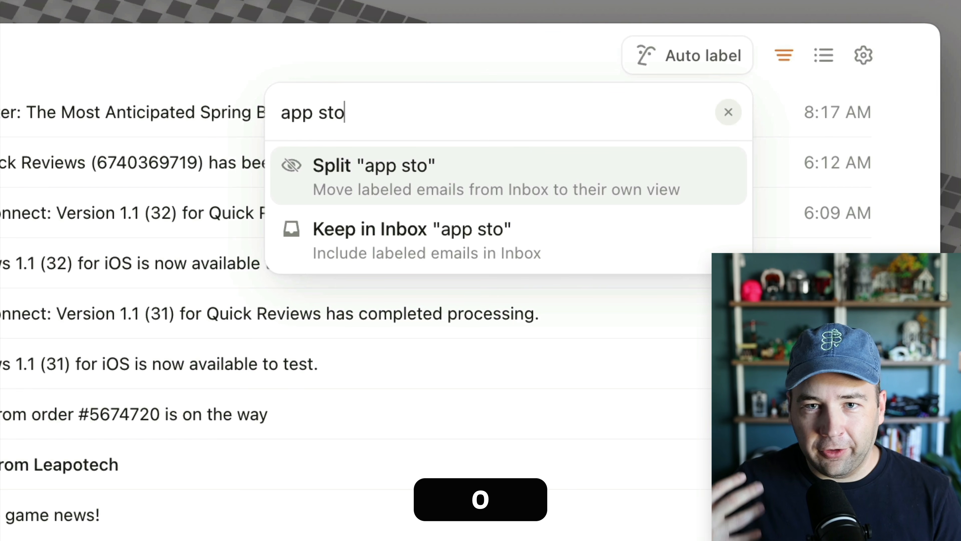
pyautogui.write('re connect and te')
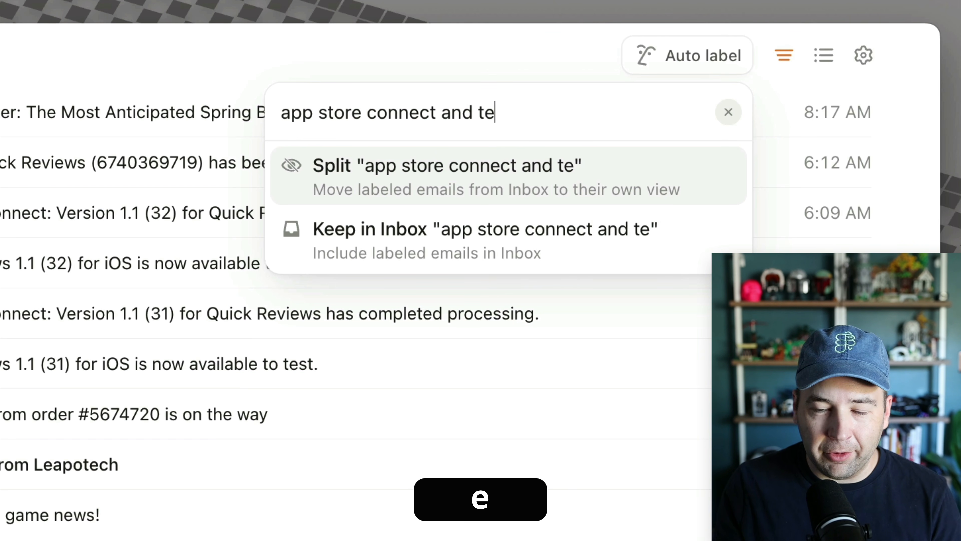
pyautogui.write('stgl')
pyautogui.press('BackSpace')
pyautogui.press('BackSpace')
pyautogui.write('flight')
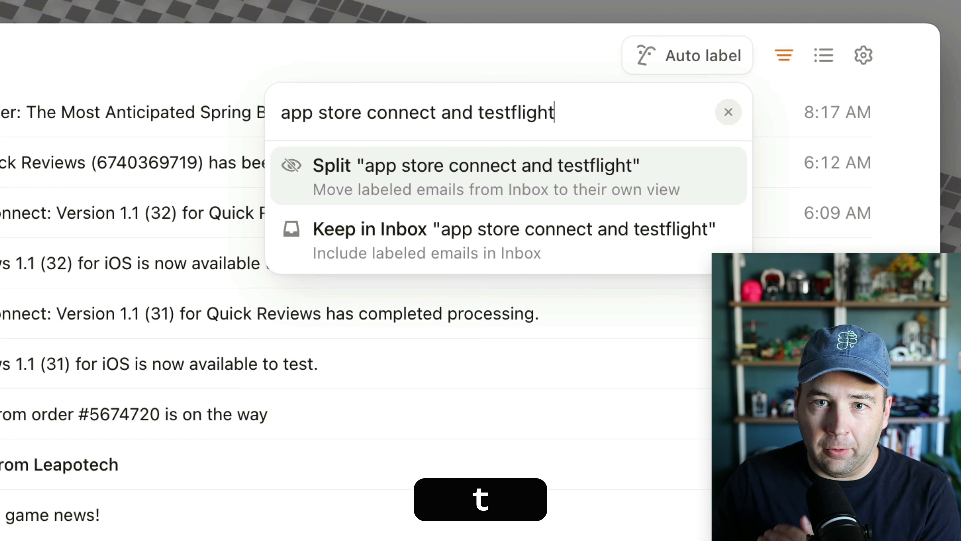
pyautogui.write(' demails')
pyautogui.hotkey('alt', 'Left')
pyautogui.press('Right')
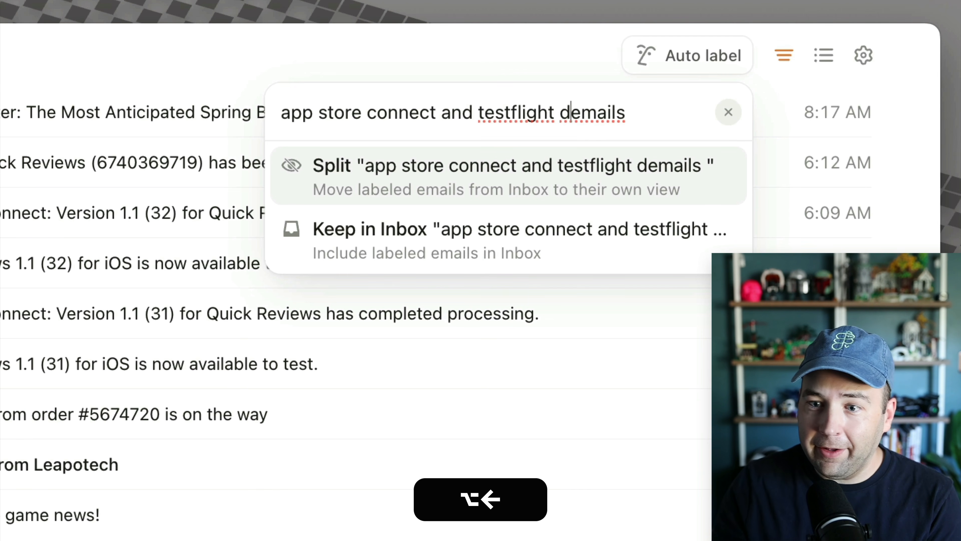
pyautogui.press('BackSpace')
pyautogui.press('super+Right')
pyautogui.write('that ')
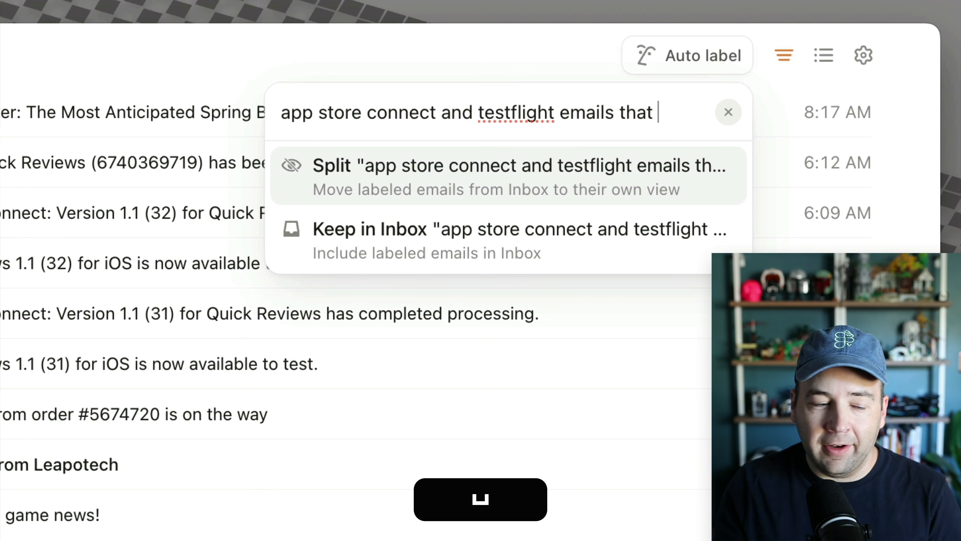
pyautogui.write('have app up')
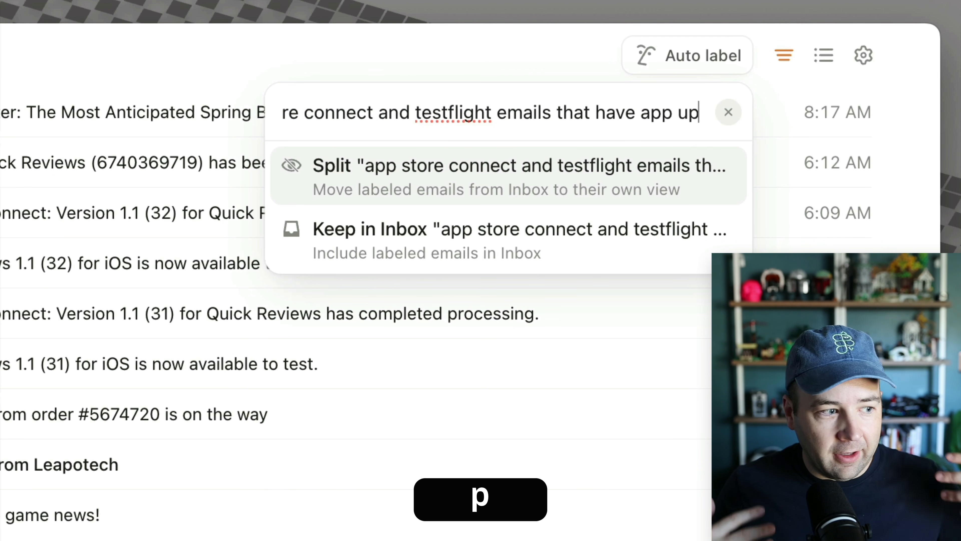
pyautogui.write('dates')
pyautogui.press('Return')
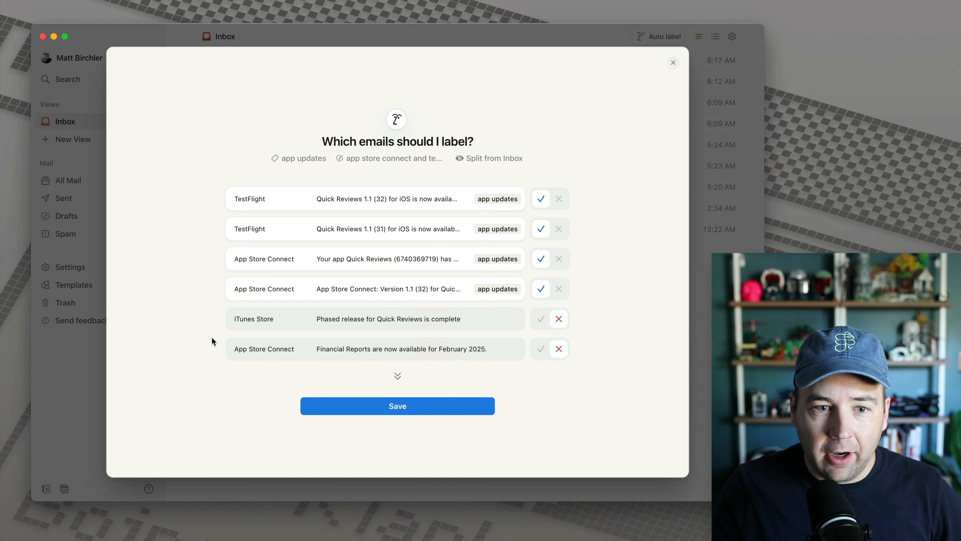
# Include the "Phased release for Quick Reviews is complete" and February 2025 Financial Reports emails in the app updates label.
pyautogui.click(541, 320)
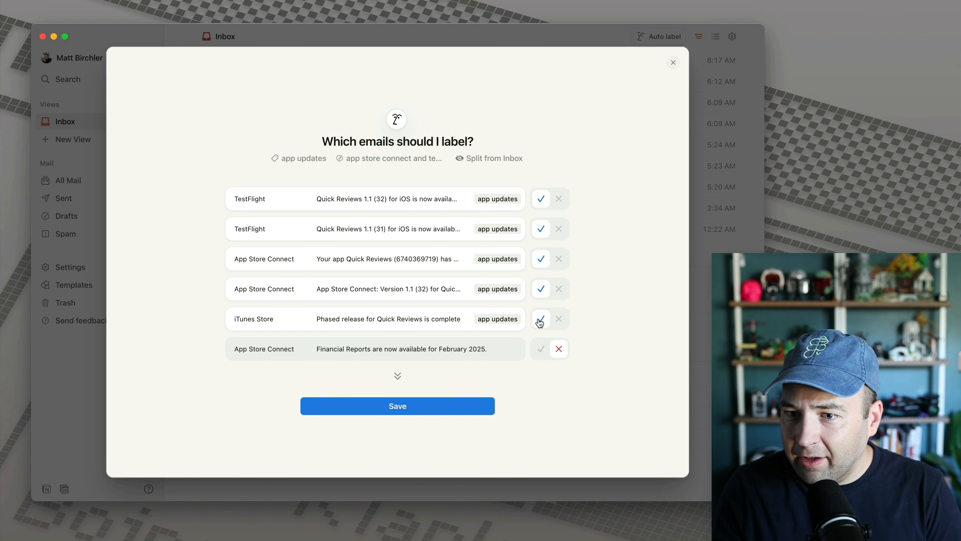
pyautogui.click(540, 350)
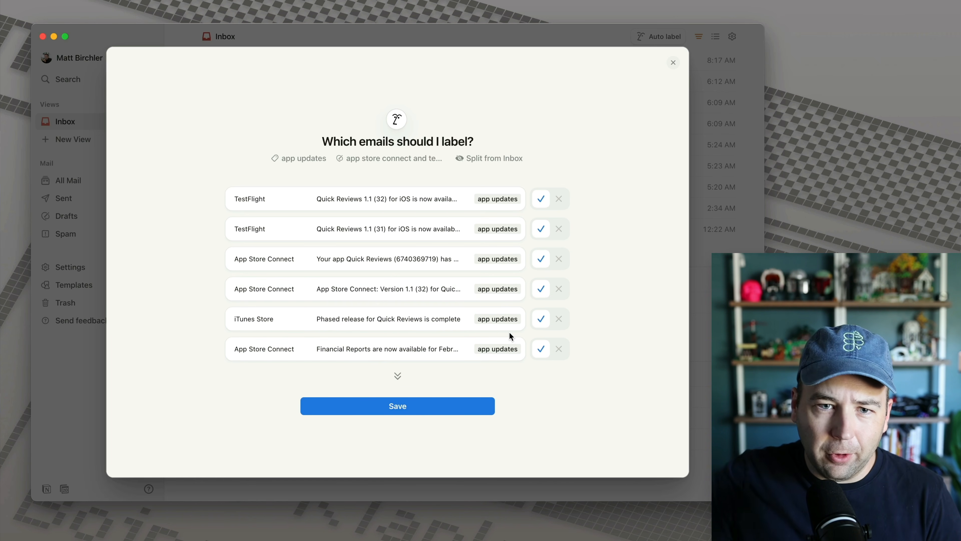
# Review the remaining suggested emails for the app updates label.
pyautogui.click(398, 377)
pyautogui.scroll(-5, 429, 348)
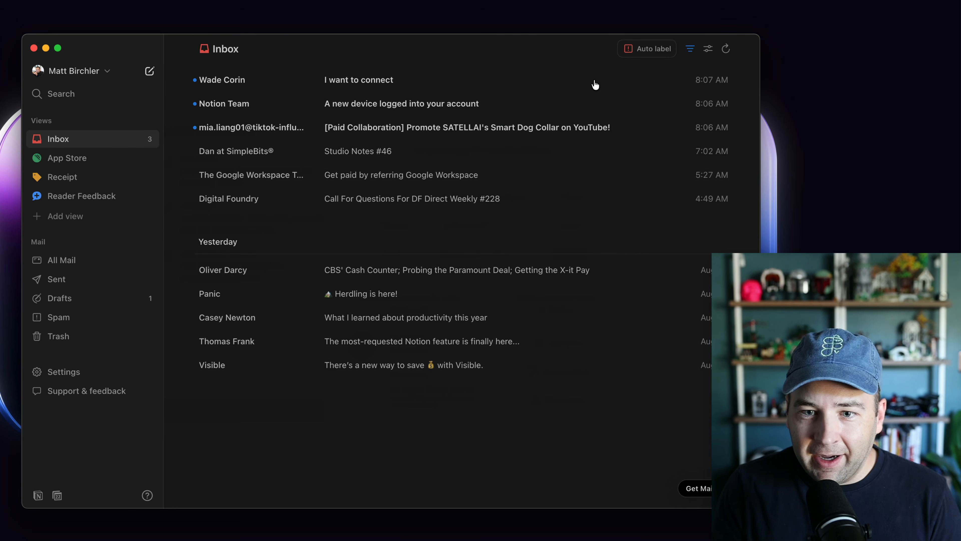
# Archive the paid collaboration email about SATELLAI's Smart Dog Collar and undo the archiving.
pyautogui.moveTo(397, 133)
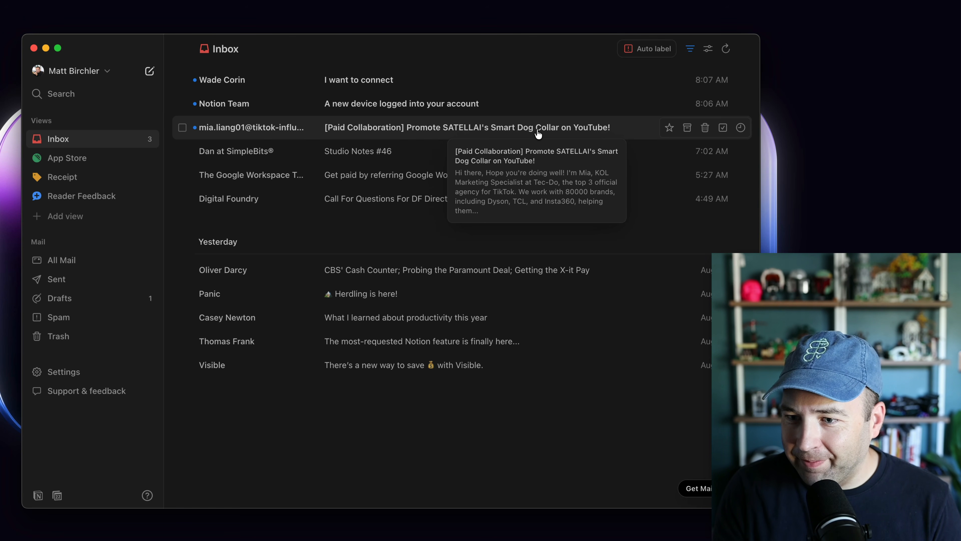
pyautogui.press('e')
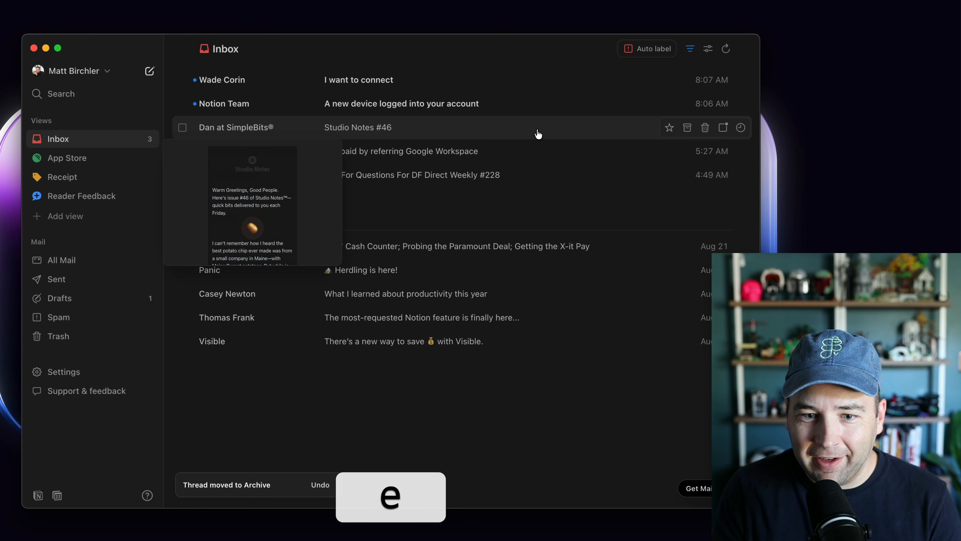
pyautogui.click(311, 476)
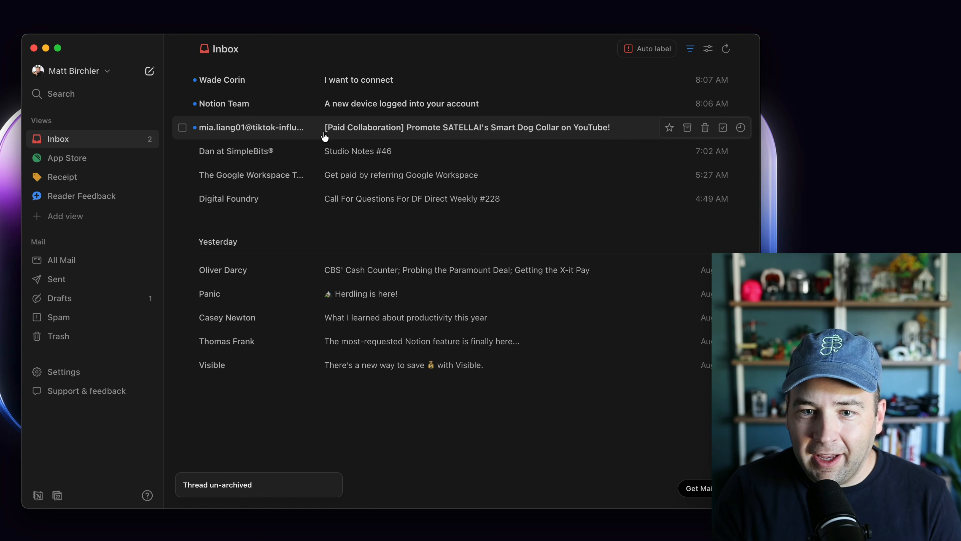
# Mark the paid collaboration email about SATELLAI's Smart Dog Collar as spam and briefly view the inbox command list.
pyautogui.hotkey('shift', '1')
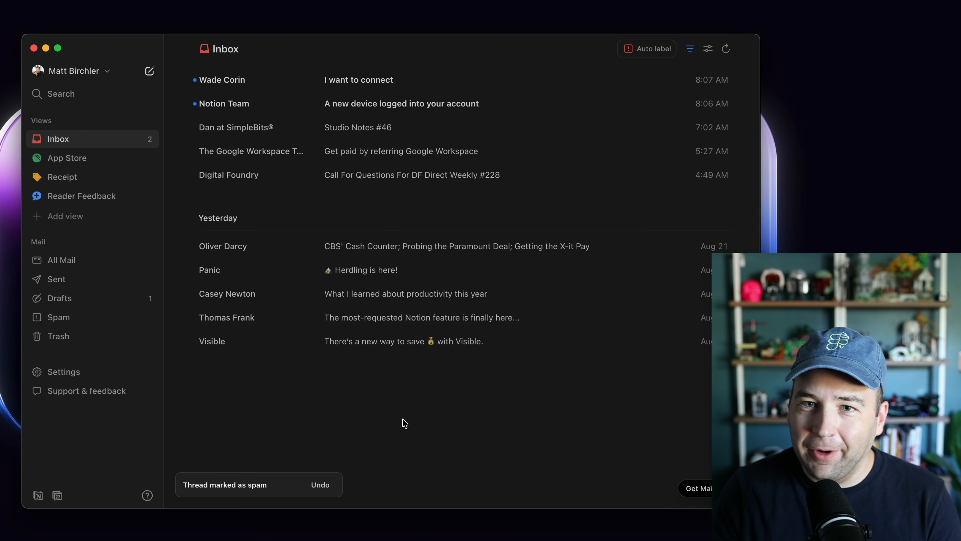
pyautogui.press('super+k')
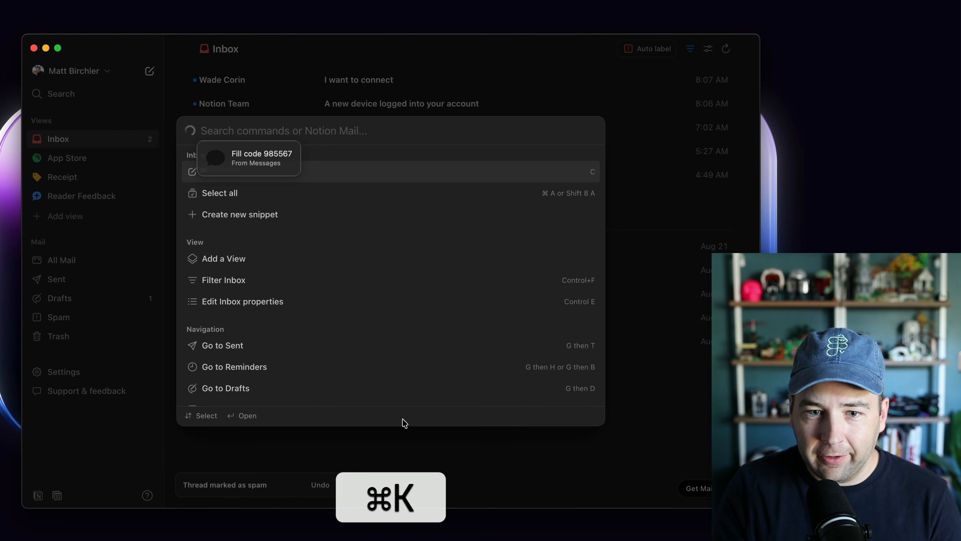
pyautogui.press('Escape')
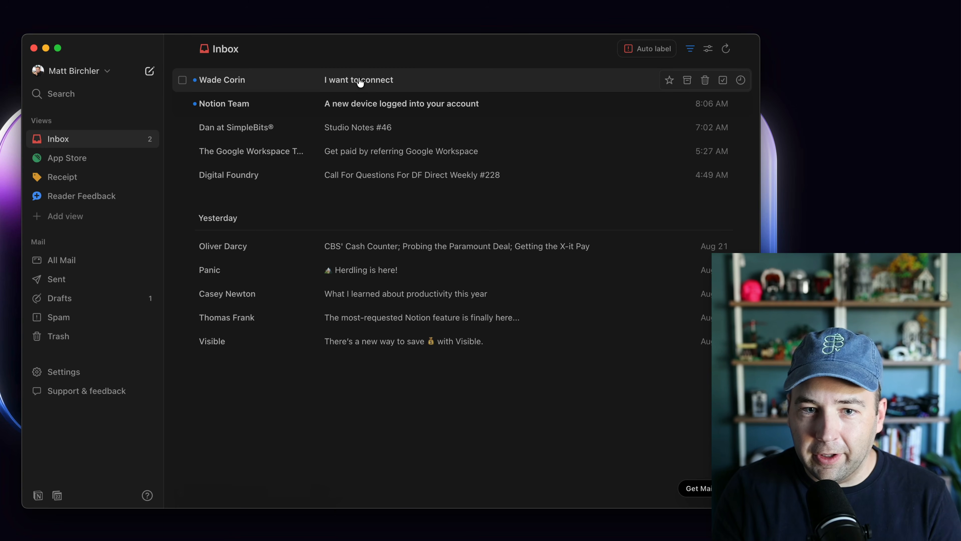
# Open the "I want to connect" email and archive it.
pyautogui.click(360, 82)
pyautogui.press('e')
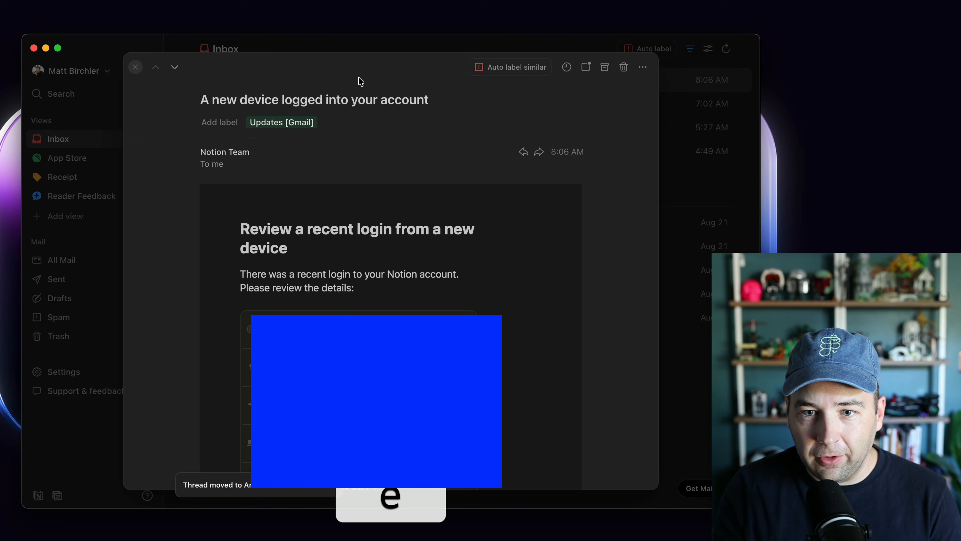
# Examine the commands available for the open "A new device logged into your account" thread and return to the inbox.
pyautogui.press('super+k')
pyautogui.press('Down')
pyautogui.press('Down')
pyautogui.press('Down')
pyautogui.press('Down')
pyautogui.press('Down')
pyautogui.press('Down')
pyautogui.press('Down')
pyautogui.press('Down')
pyautogui.press('Down')
pyautogui.press('Down')
pyautogui.press('Down')
pyautogui.press('Down')
pyautogui.press('Down')
pyautogui.press('Down')
pyautogui.press('Down')
pyautogui.press('Down')
pyautogui.press('Down')
pyautogui.press('Down')
pyautogui.press('Down')
pyautogui.press('Down')
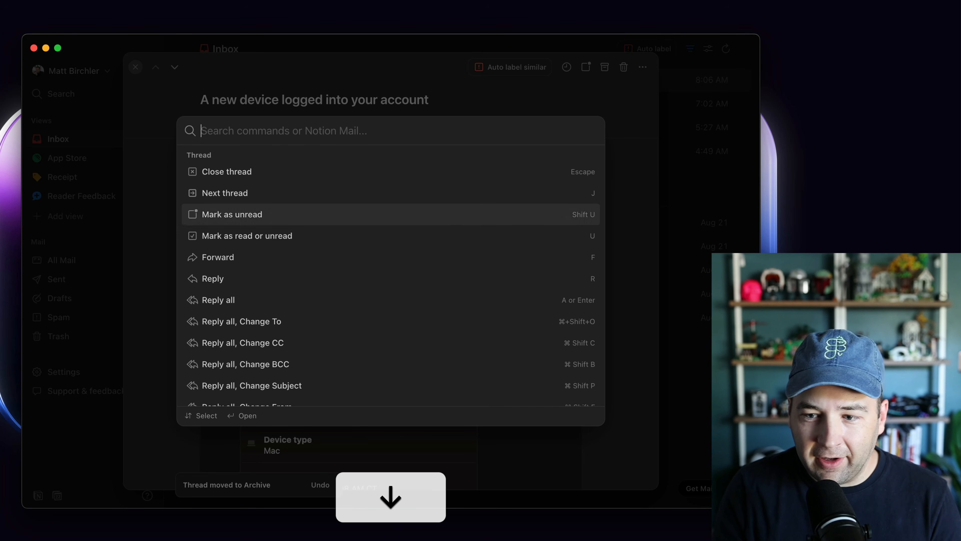
pyautogui.press('Down')
pyautogui.press('Down')
pyautogui.press('Down')
pyautogui.press('Down')
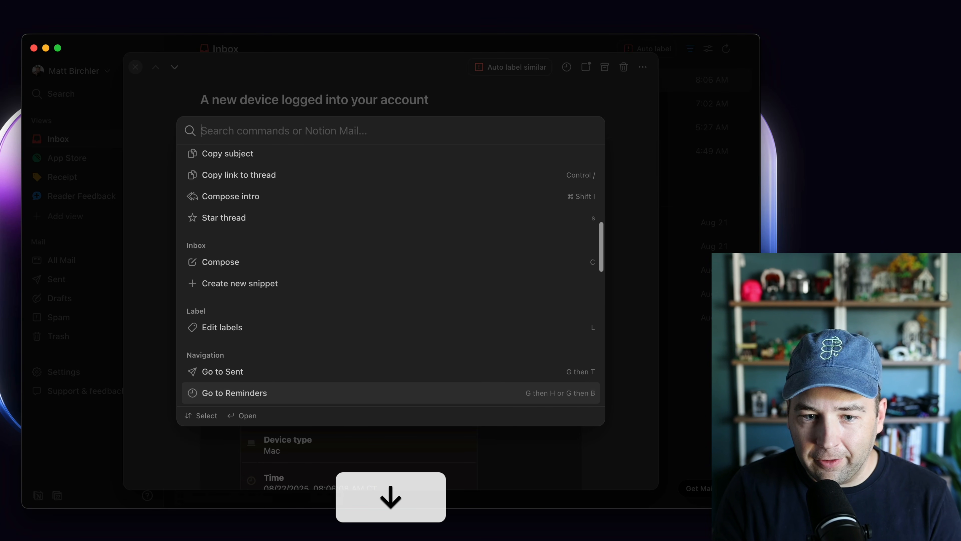
pyautogui.press('Down')
pyautogui.press('Down')
pyautogui.press('Down')
pyautogui.press('Down')
pyautogui.press('Down')
pyautogui.press('Down')
pyautogui.press('Down')
pyautogui.press('Down')
pyautogui.press('Down')
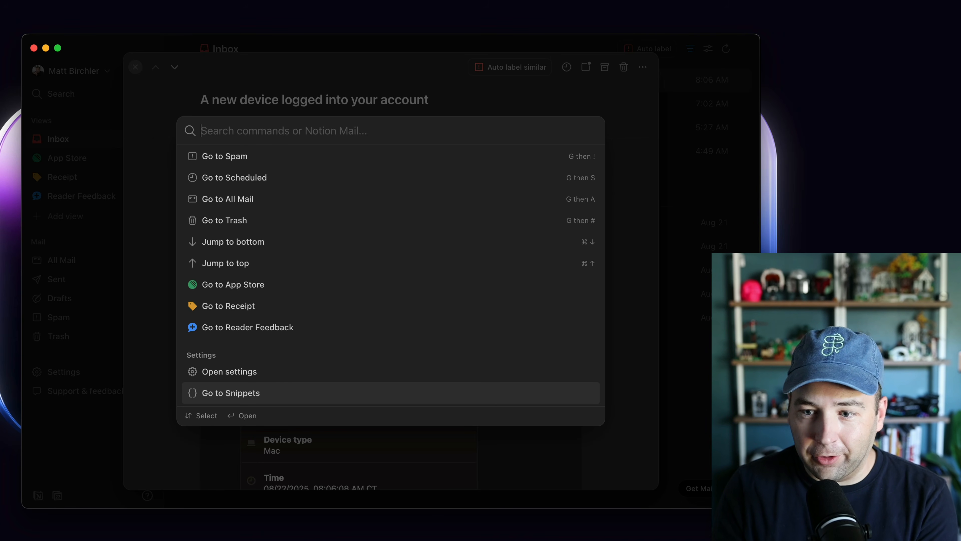
pyautogui.press('Down')
pyautogui.press('Down')
pyautogui.press('Down')
pyautogui.press('Down')
pyautogui.press('Down')
pyautogui.press('Down')
pyautogui.press('Down')
pyautogui.press('Down')
pyautogui.press('Down')
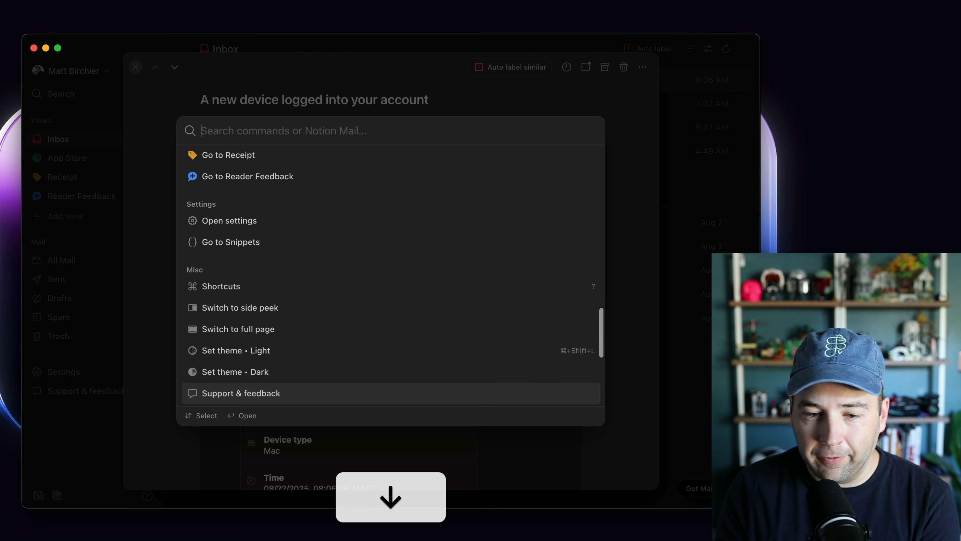
pyautogui.press('Up')
pyautogui.press('Up')
pyautogui.press('Up')
pyautogui.press('Up')
pyautogui.press('Up')
pyautogui.press('Up')
pyautogui.press('Up')
pyautogui.press('Up')
pyautogui.press('Up')
pyautogui.press('Up')
pyautogui.press('Up')
pyautogui.press('Up')
pyautogui.press('Up')
pyautogui.press('Up')
pyautogui.press('Up')
pyautogui.press('Up')
pyautogui.press('Up')
pyautogui.press('Up')
pyautogui.press('Up')
pyautogui.press('Up')
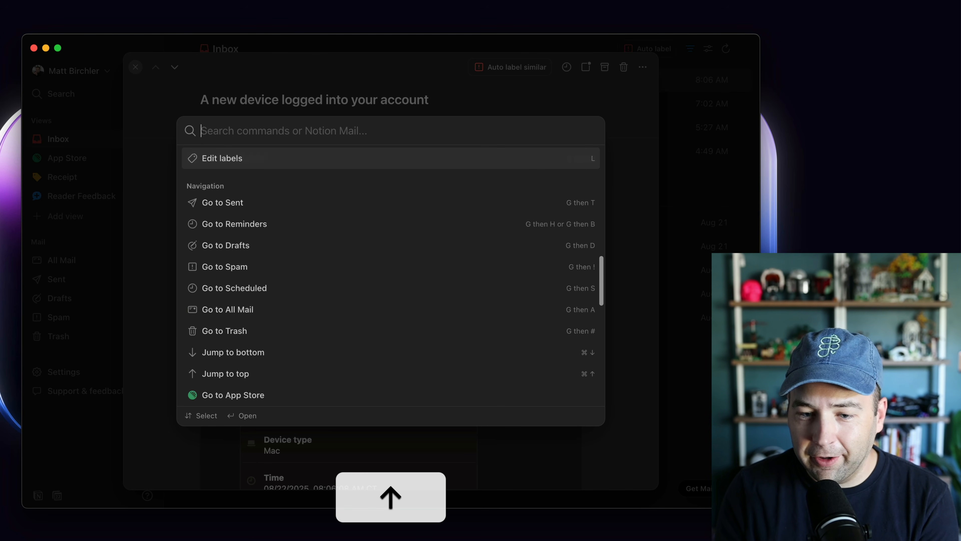
pyautogui.press('Escape')
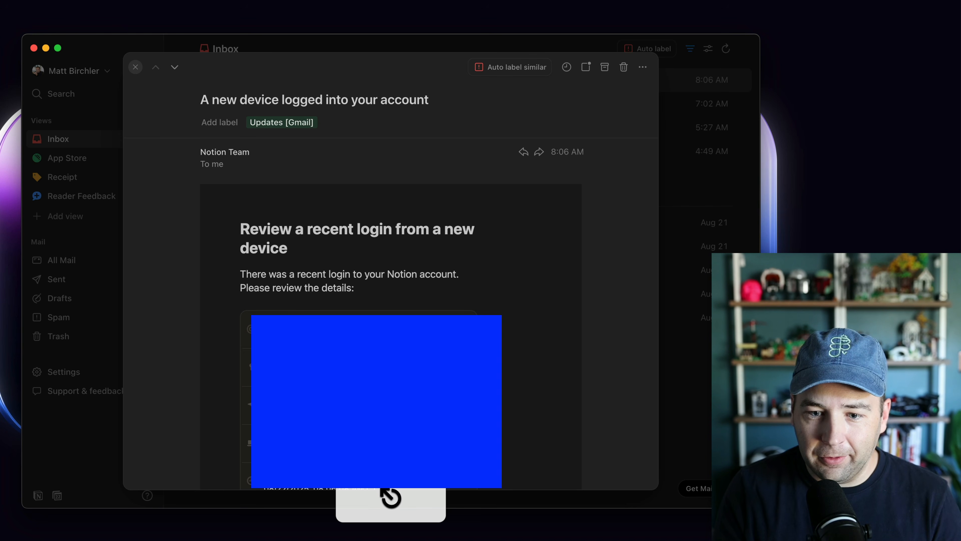
pyautogui.press('Escape')
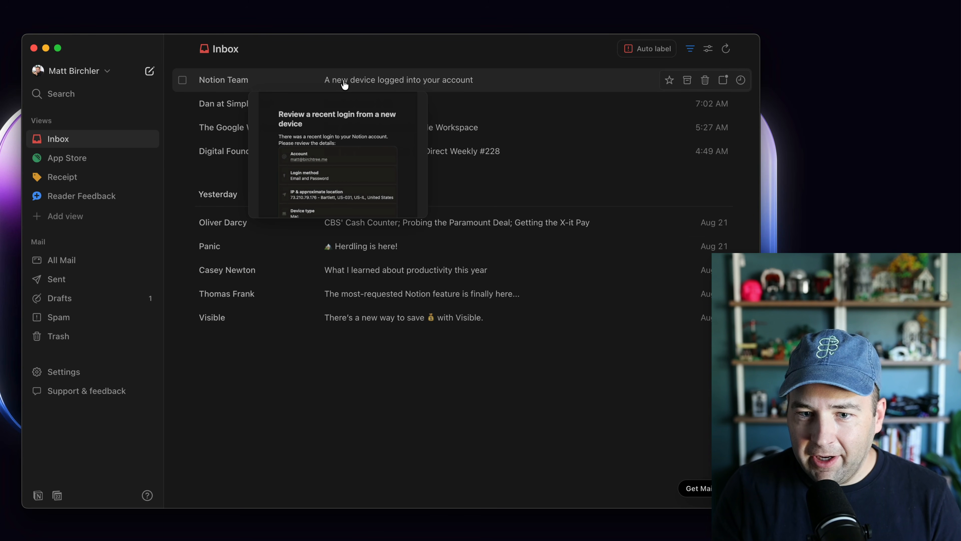
pyautogui.moveTo(420, 108)
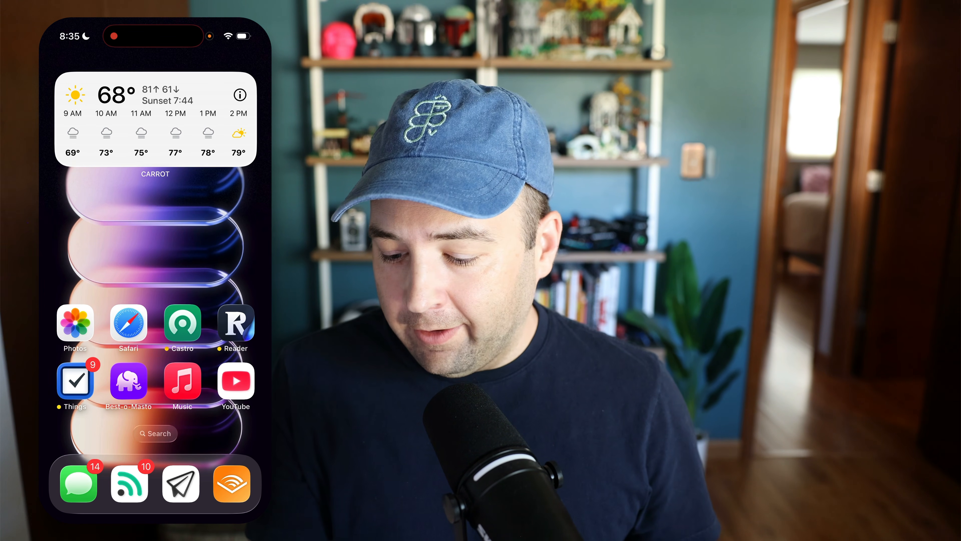
# Switch to Notion Mail on the phone and view its navigation list of views and mail folders.
pyautogui.click(180, 483)
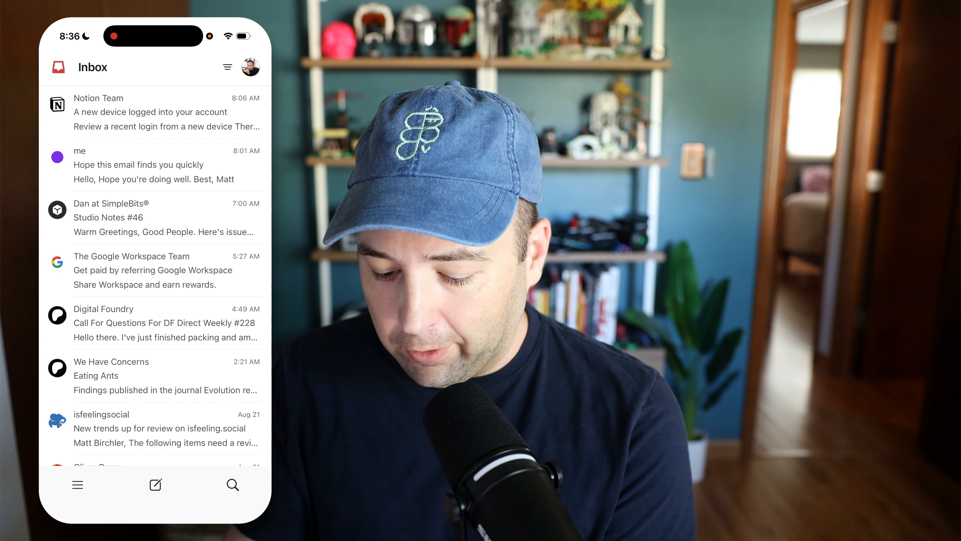
pyautogui.click(77, 484)
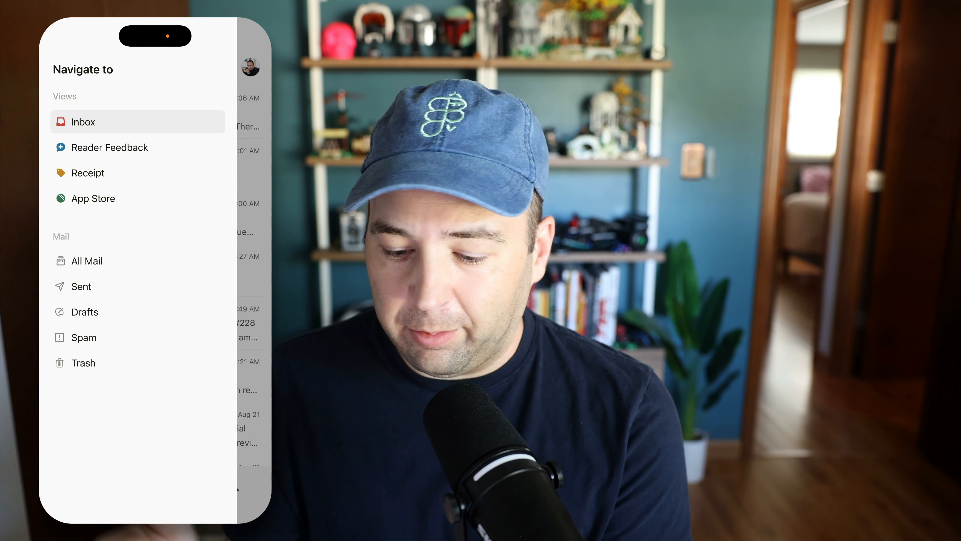
pyautogui.click(255, 273)
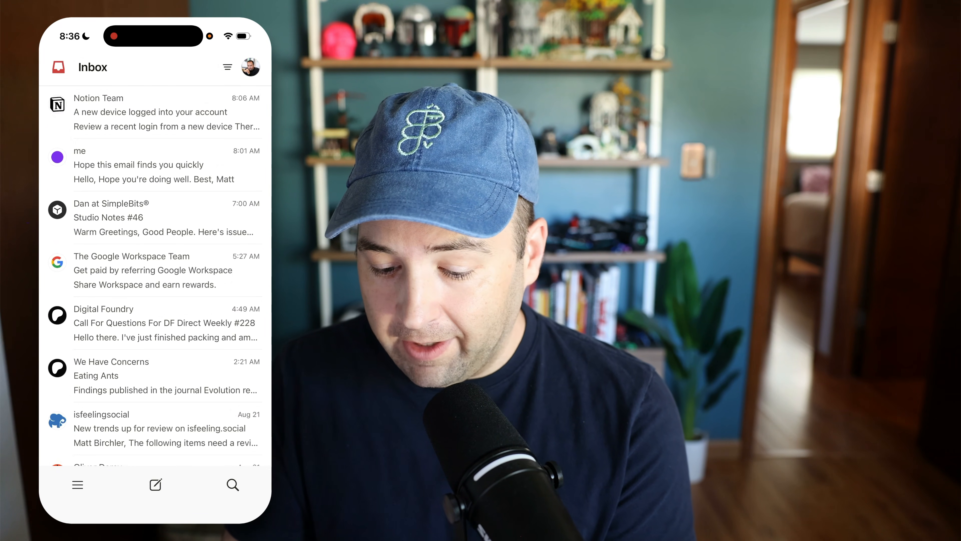
# Start and discard a reply to the "Hope this email finds you quickly" email, and archive the email.
pyautogui.click(155, 164)
pyautogui.click(68, 483)
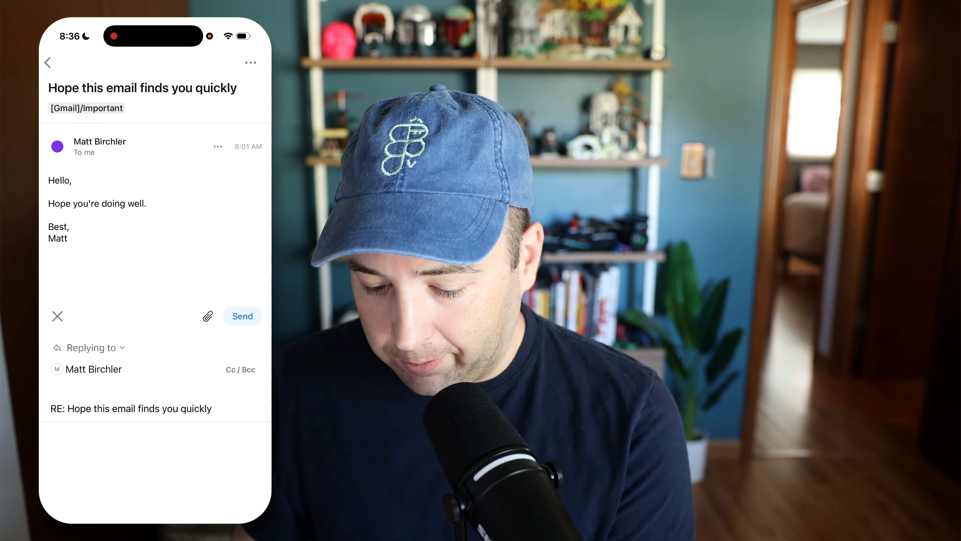
pyautogui.click(58, 62)
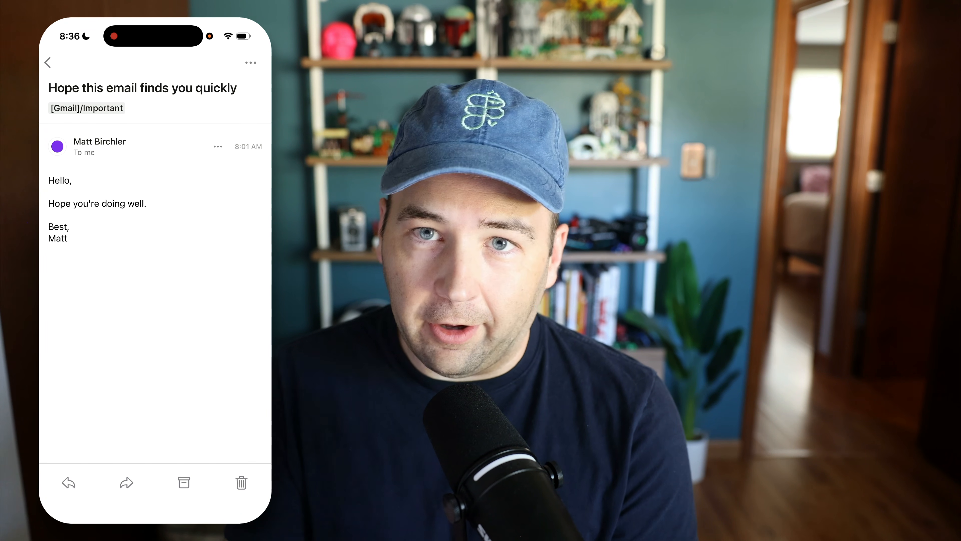
pyautogui.click(184, 483)
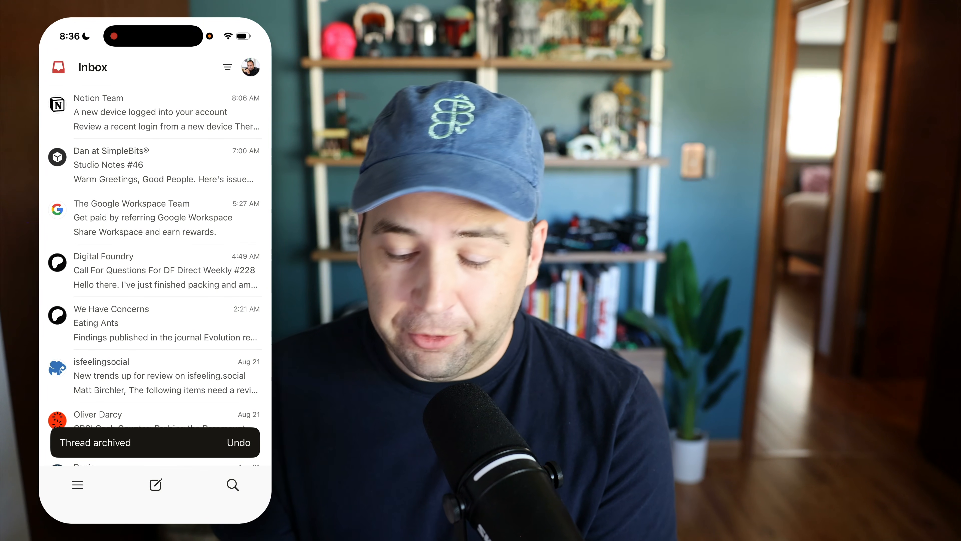
# Select the five newest inbox emails, from Notion Team through We Have Concerns, and archive them together.
pyautogui.click(57, 104)
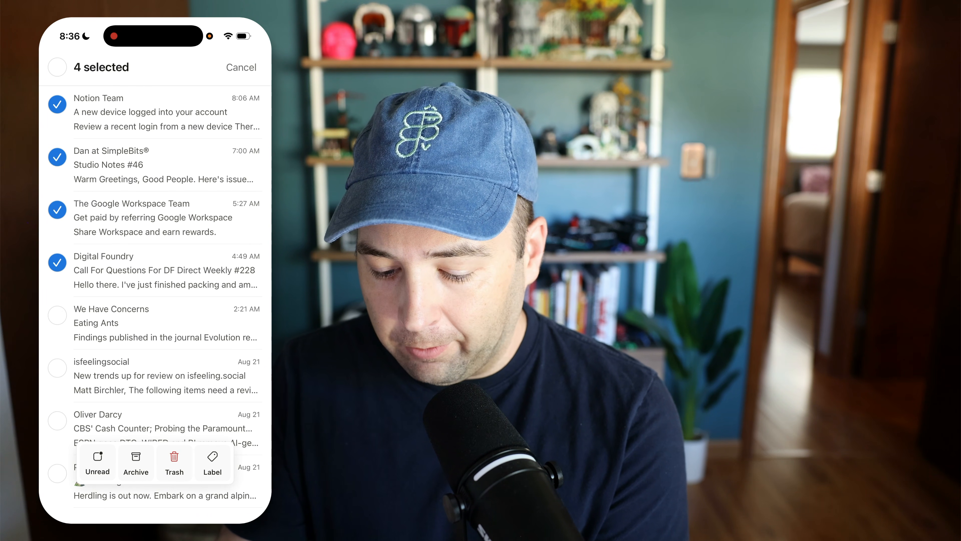
pyautogui.click(136, 464)
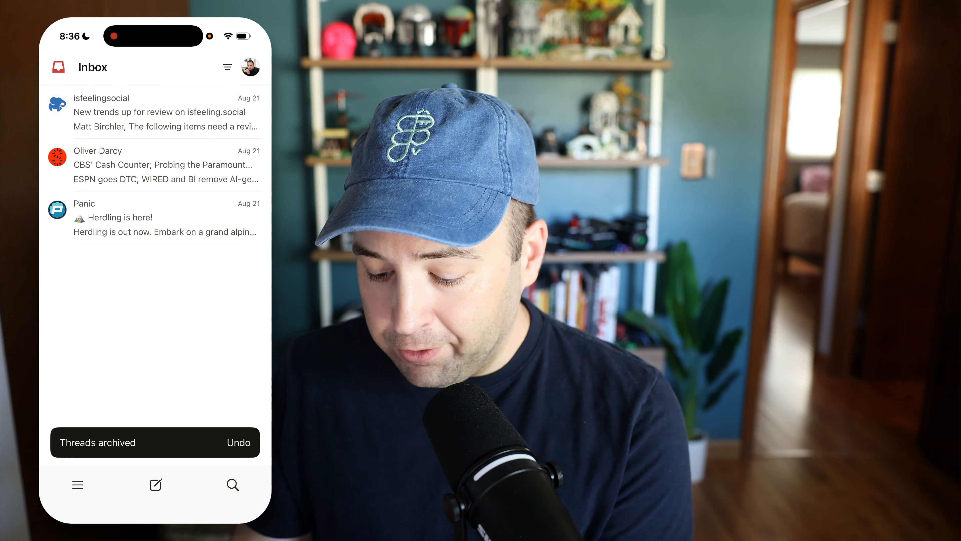
# Search the mailbox for "Digitalfoundry", look through the results and leave the search.
pyautogui.click(233, 484)
pyautogui.write('D')
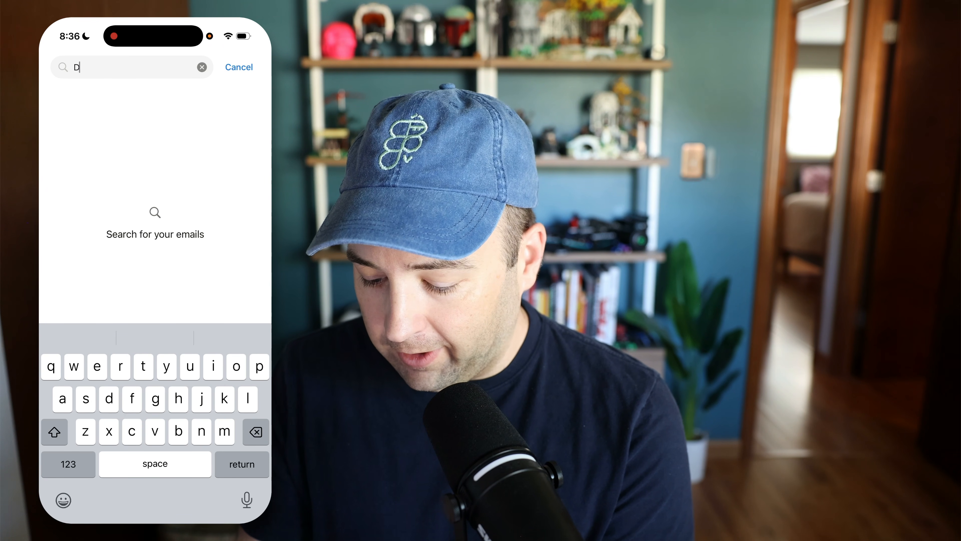
pyautogui.write('igitalfoundry')
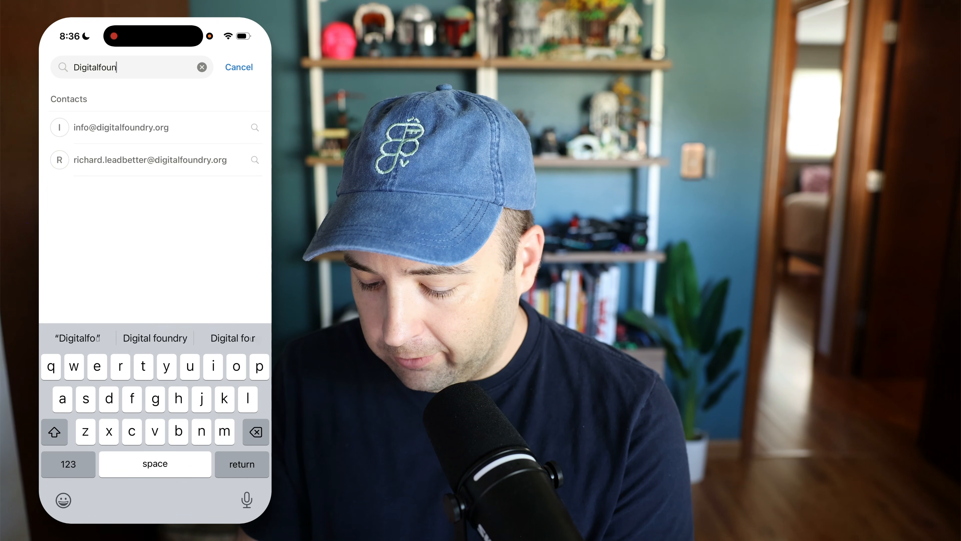
pyautogui.press('Return')
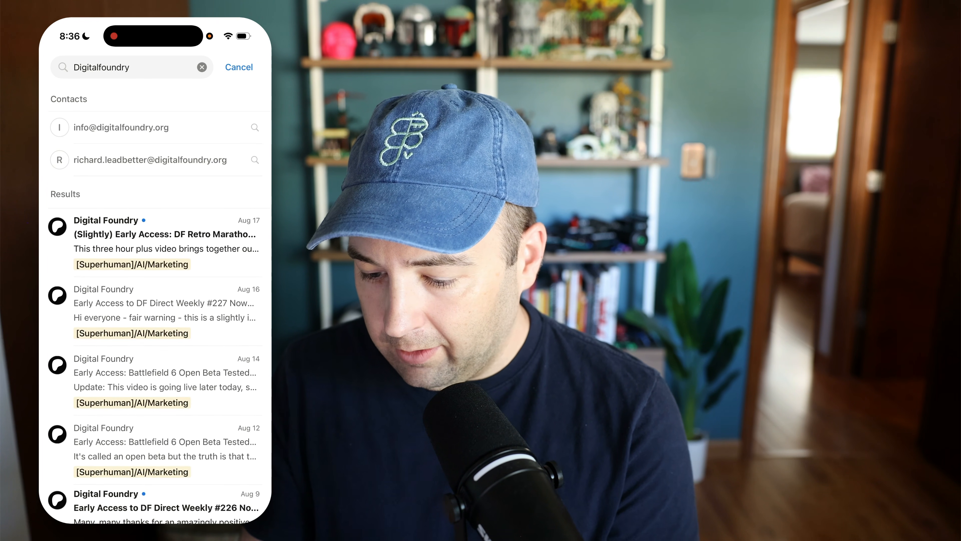
pyautogui.scroll(-10, 159, 303)
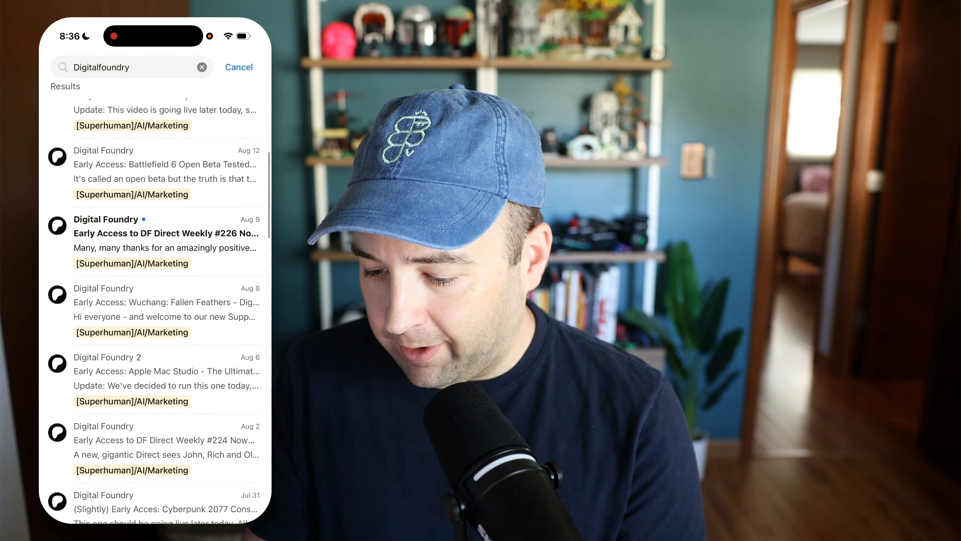
pyautogui.scroll(10, 159, 303)
pyautogui.click(238, 67)
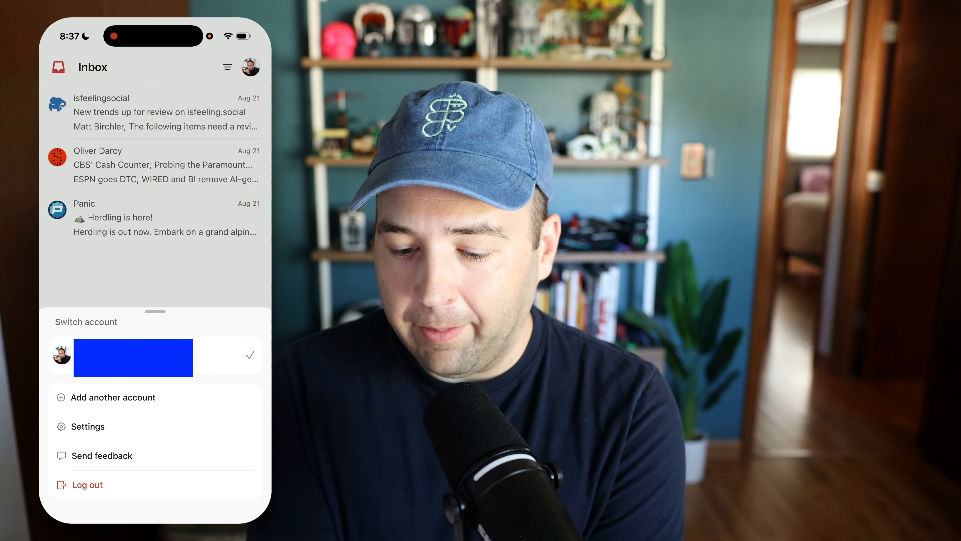
# View the app settings and the theme options, and return to the inbox.
pyautogui.click(88, 426)
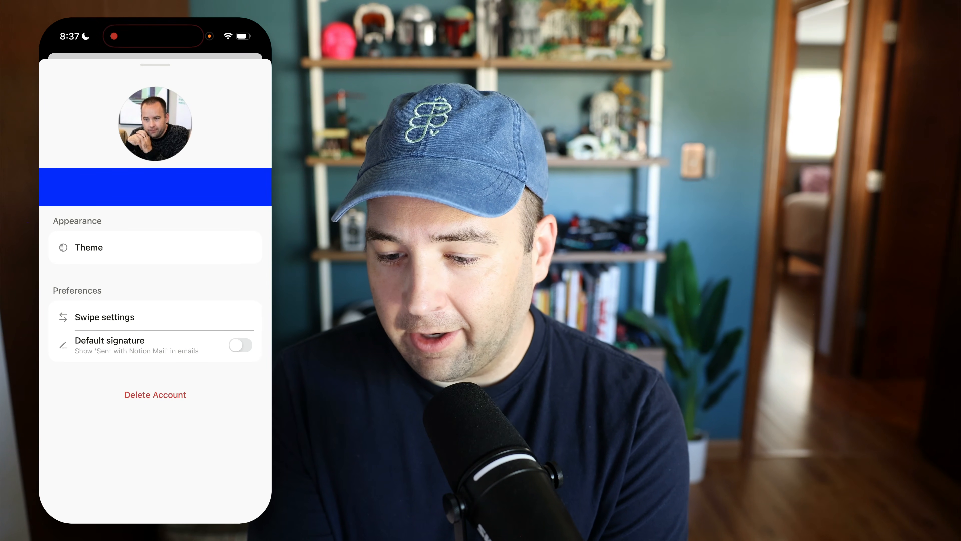
pyautogui.click(88, 248)
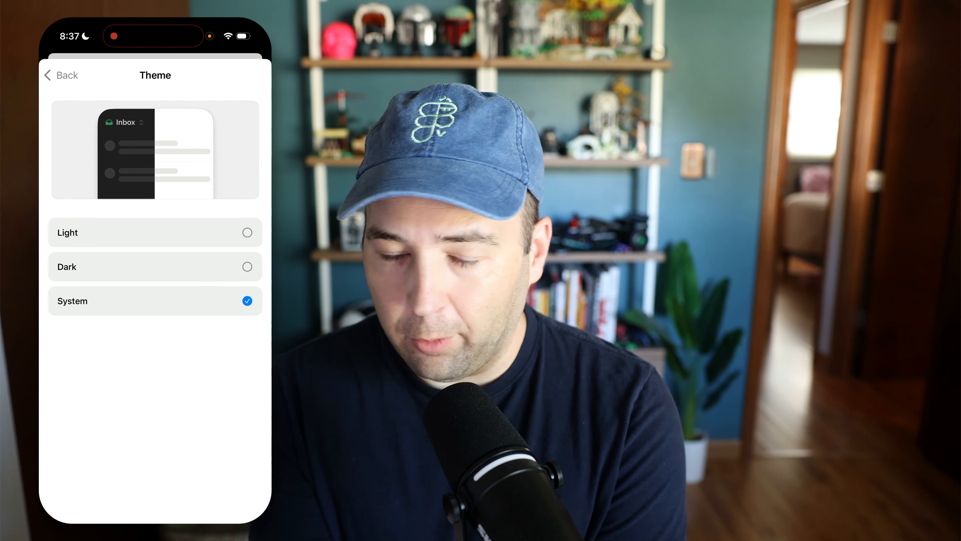
pyautogui.moveTo(41, 303); pyautogui.dragTo(182, 303)
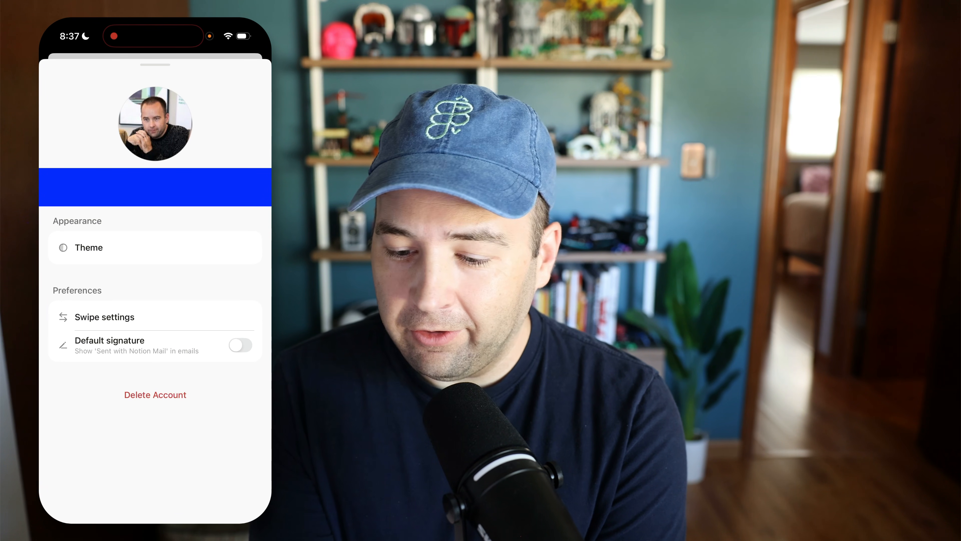
pyautogui.moveTo(155, 76); pyautogui.dragTo(155, 341)
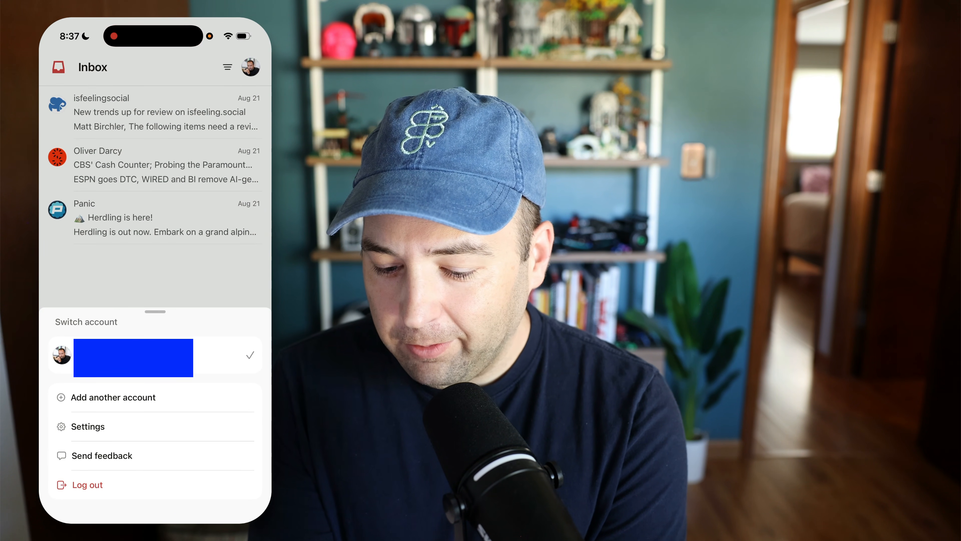
pyautogui.click(155, 273)
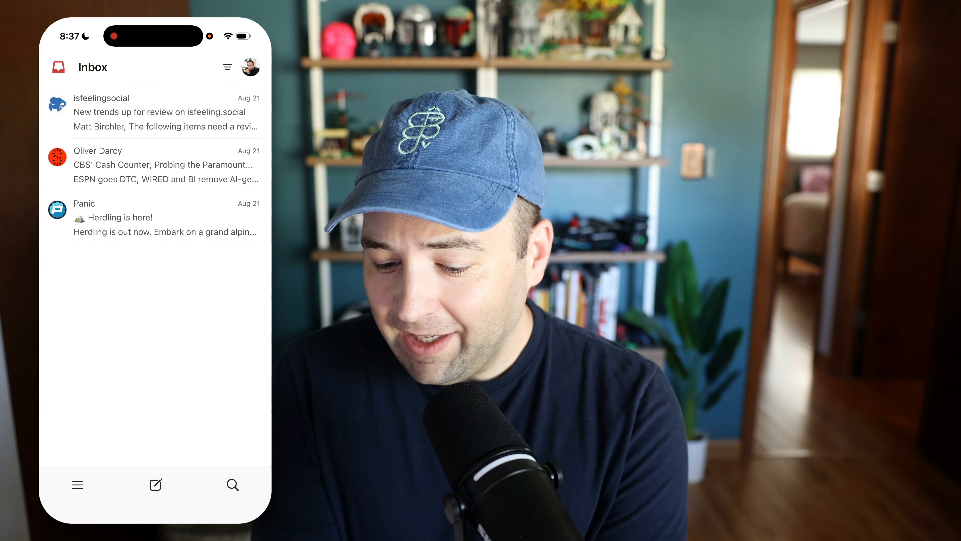